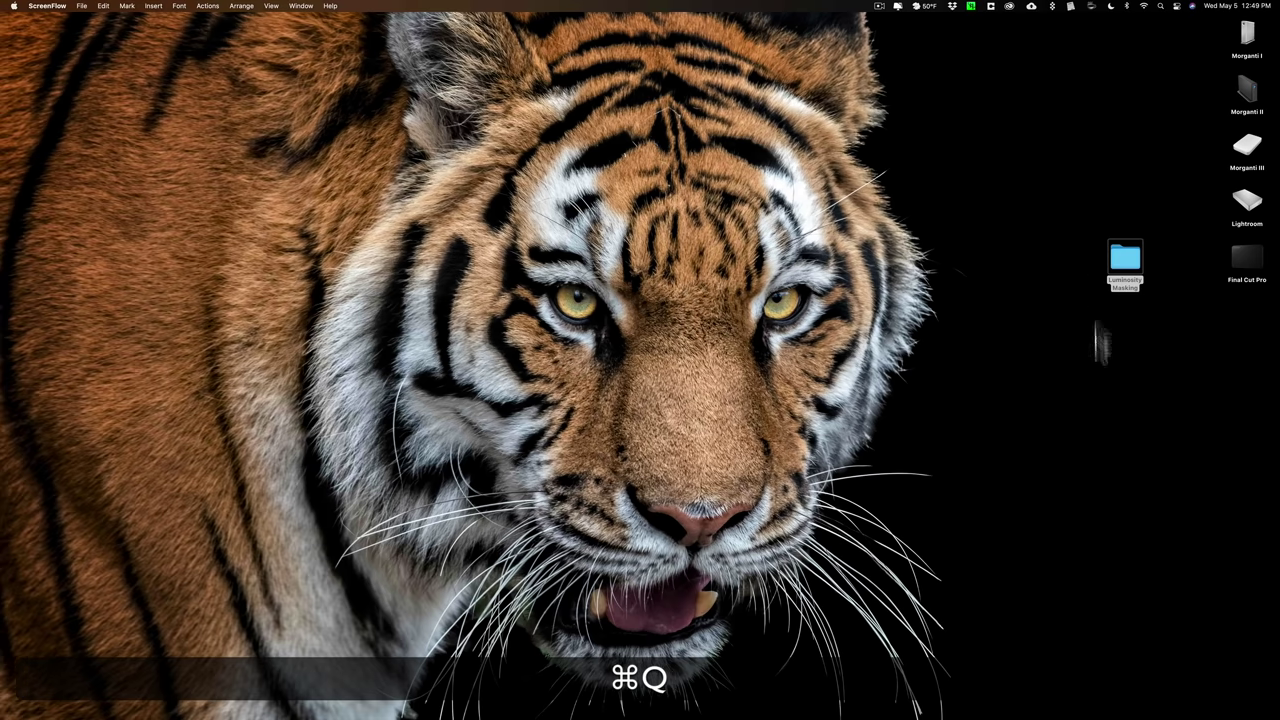
- Launch Photoshop 2021 from the Dock
{"action": "mouse_move", "coordinate": [1115, 716]}
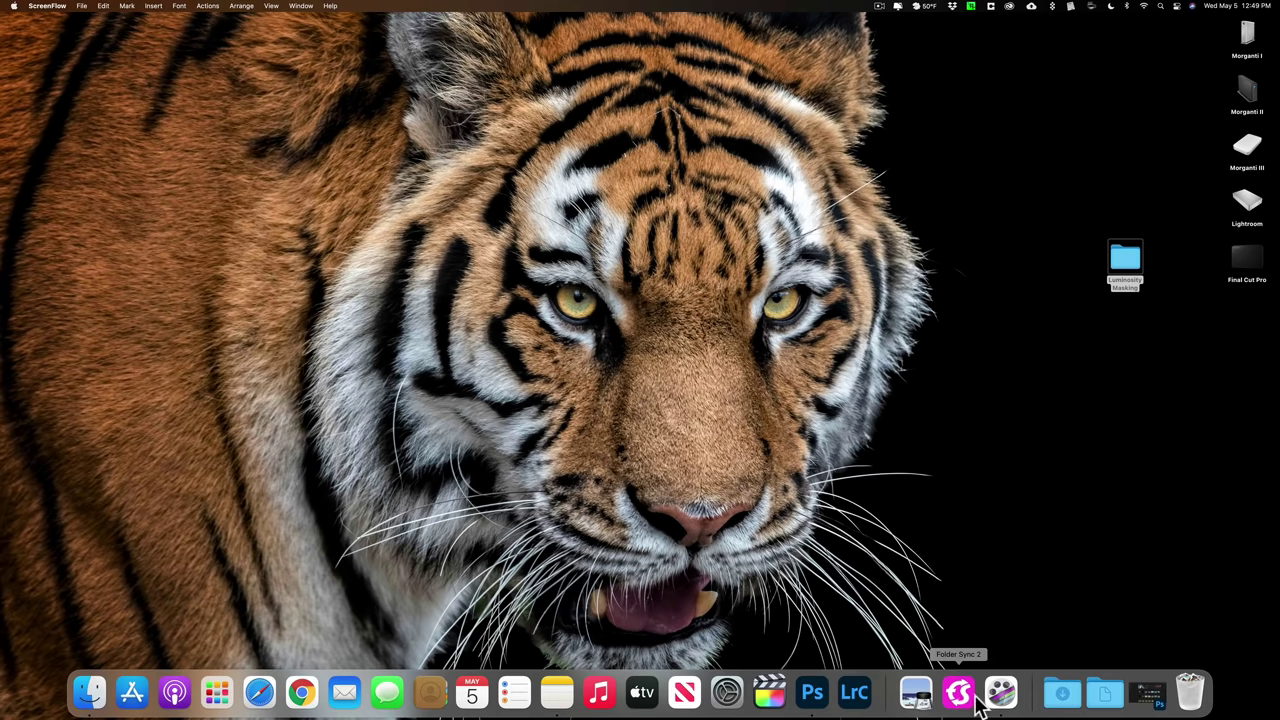
{"action": "left_click", "coordinate": [1155, 688]}
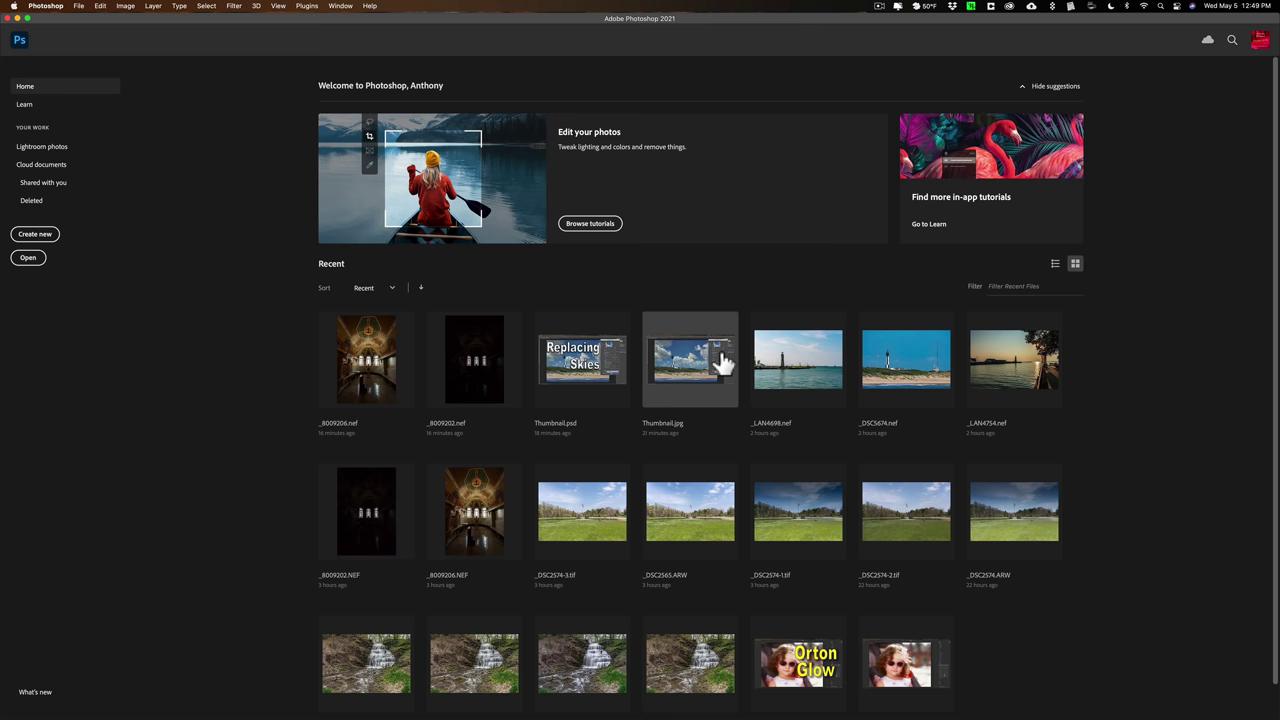
- Load _8009202.nef and _8009206.nef as layers of one stack with Load Files into Stack
{"action": "left_click", "coordinate": [79, 6]}
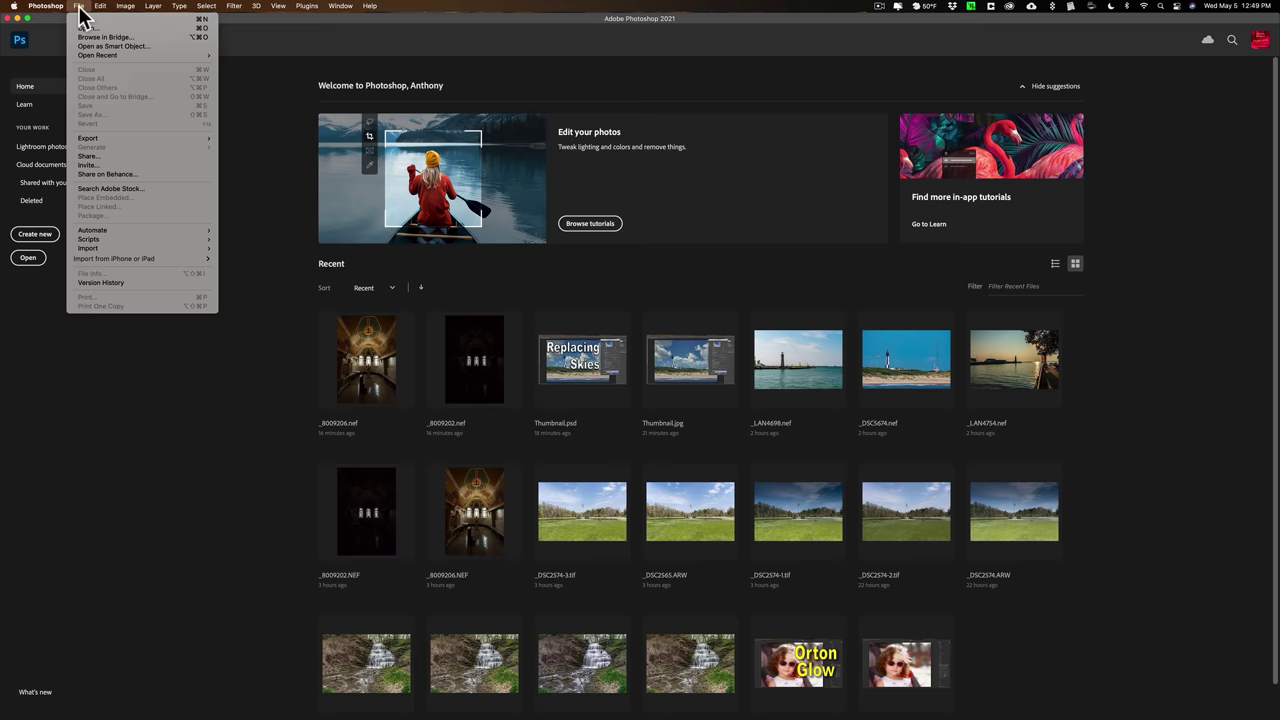
{"action": "mouse_move", "coordinate": [143, 240]}
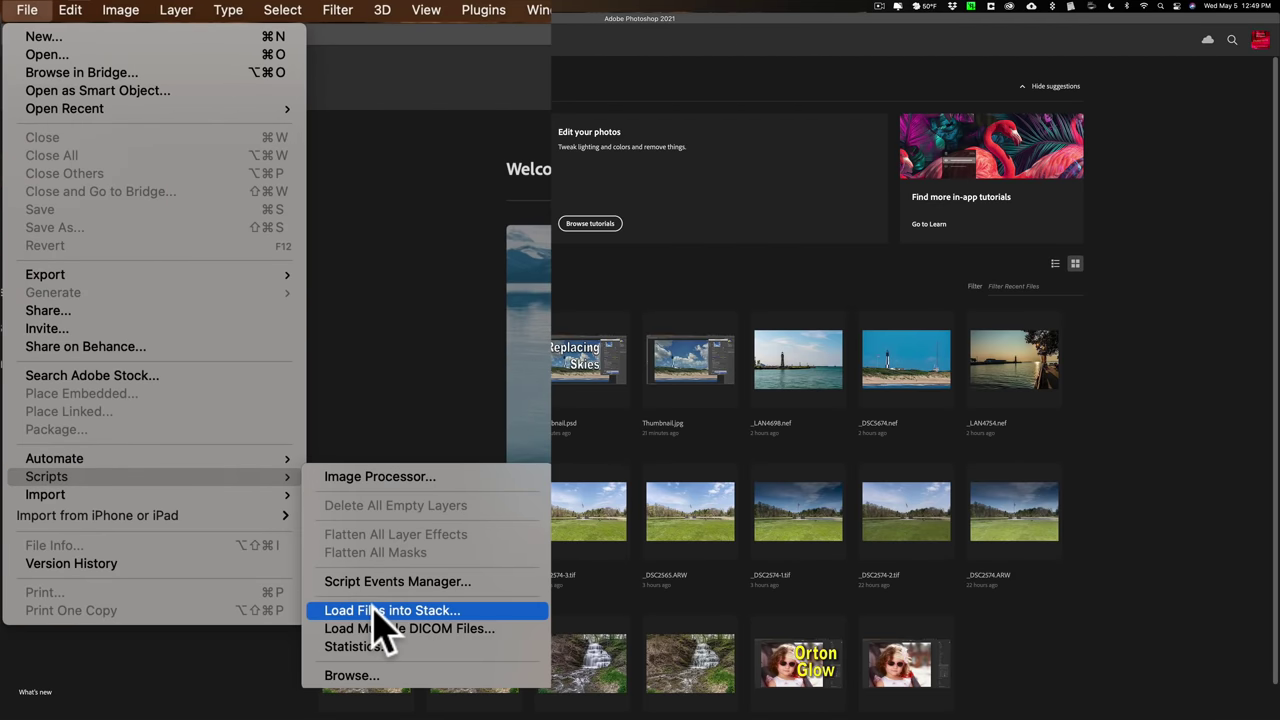
{"action": "left_click", "coordinate": [483, 610]}
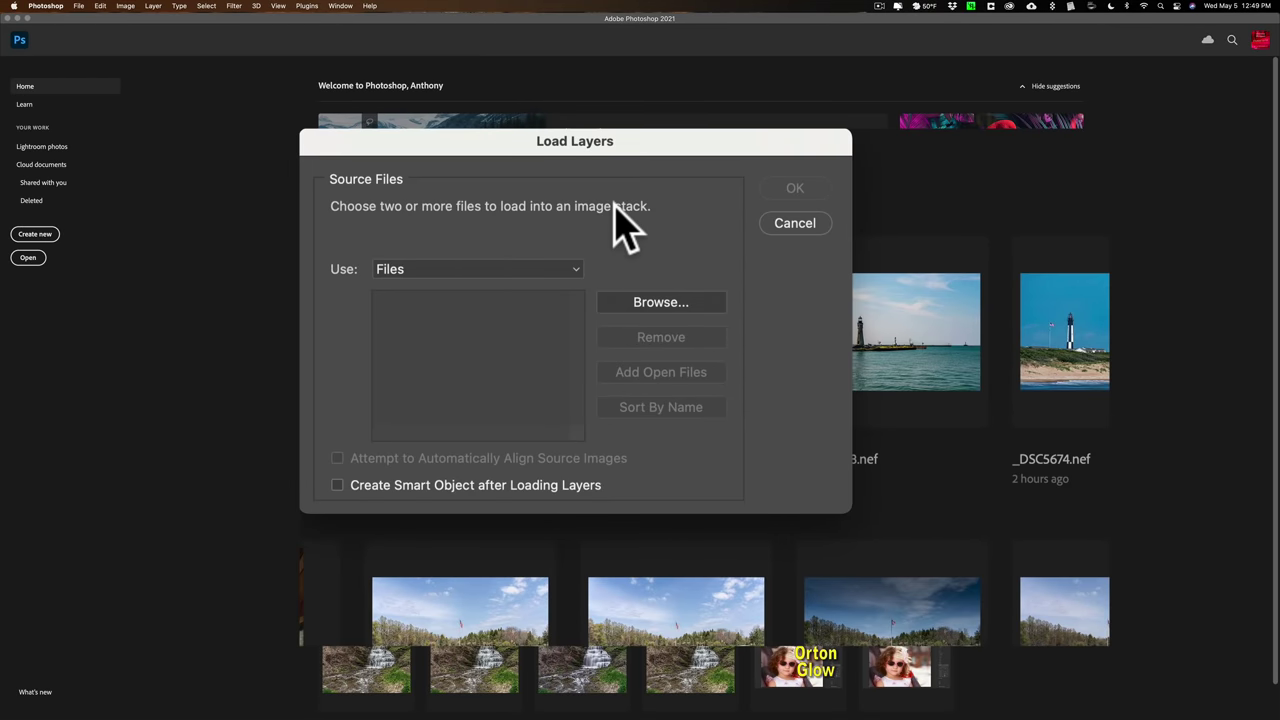
{"action": "left_click", "coordinate": [660, 305]}
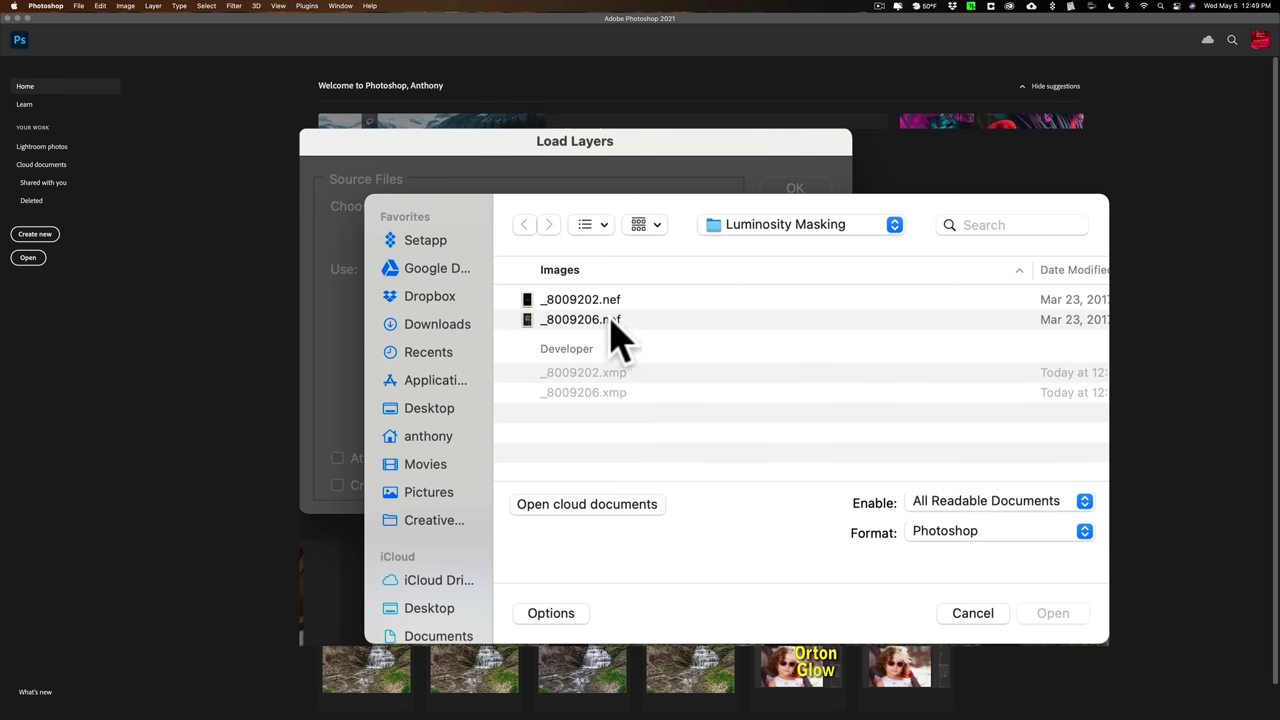
{"action": "left_click", "coordinate": [614, 322]}
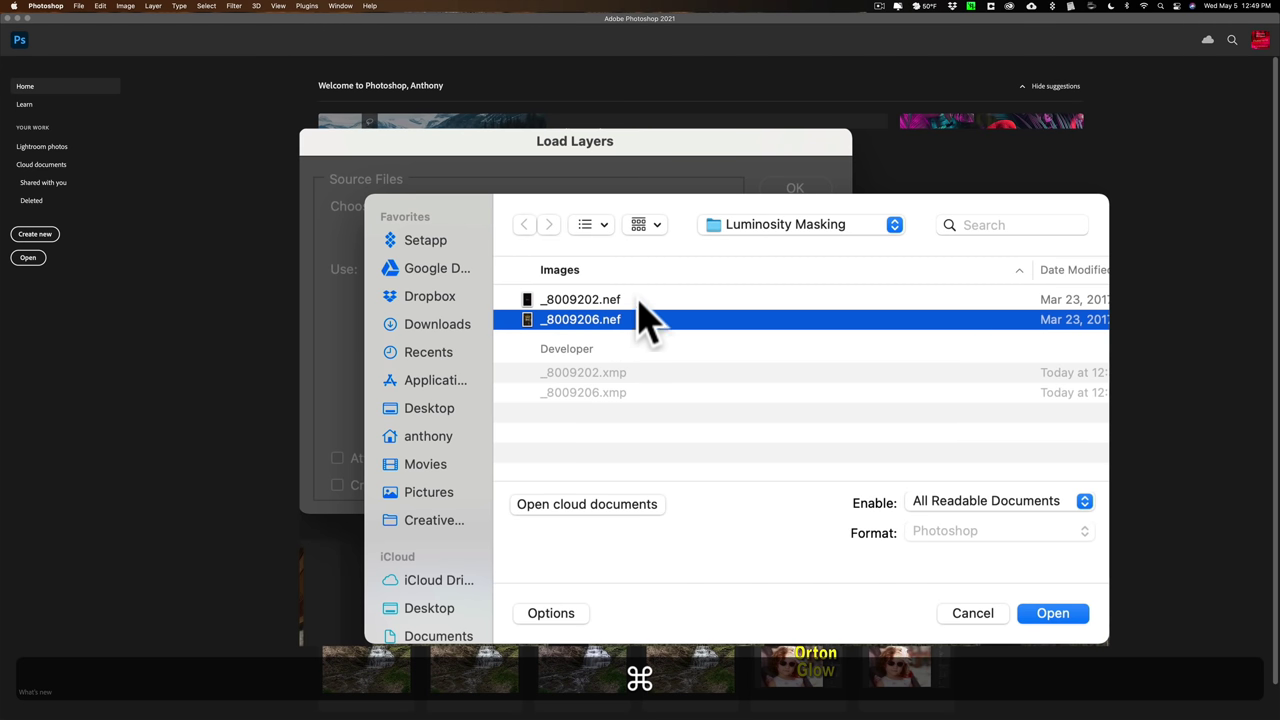
{"action": "left_click", "coordinate": [640, 302], "text": "super"}
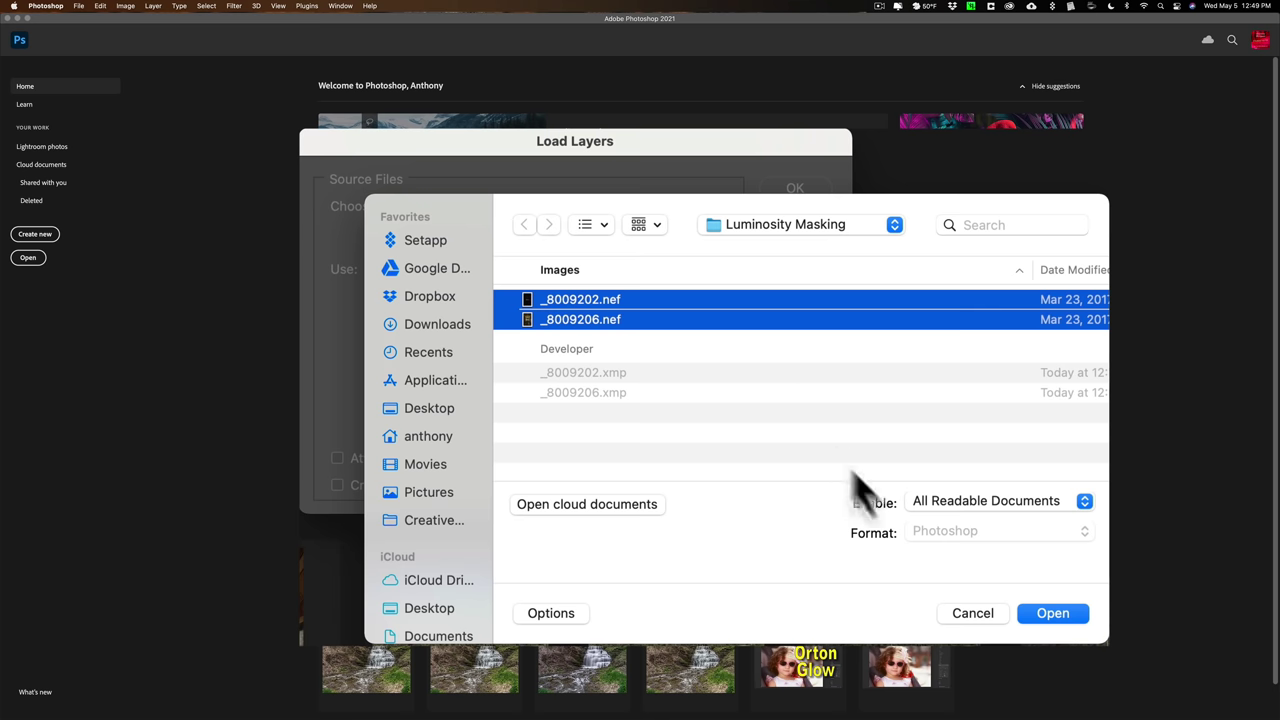
{"action": "left_click", "coordinate": [1045, 613]}
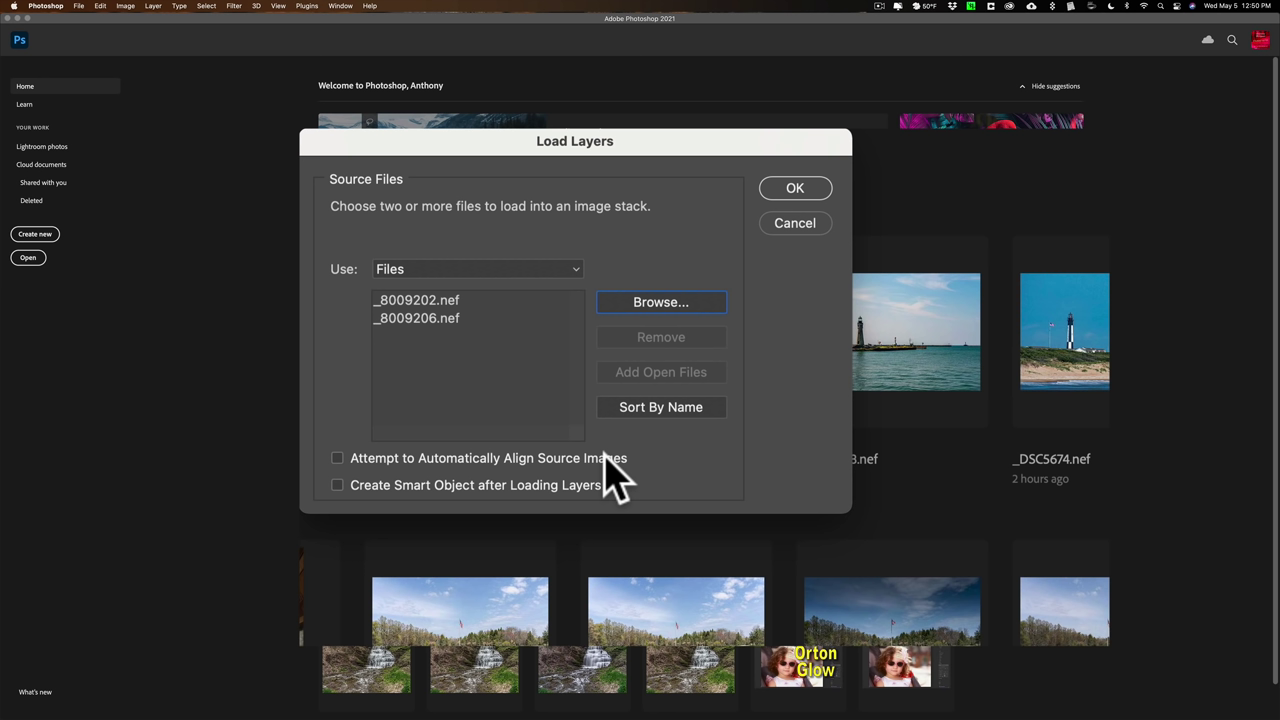
{"action": "left_click", "coordinate": [792, 190]}
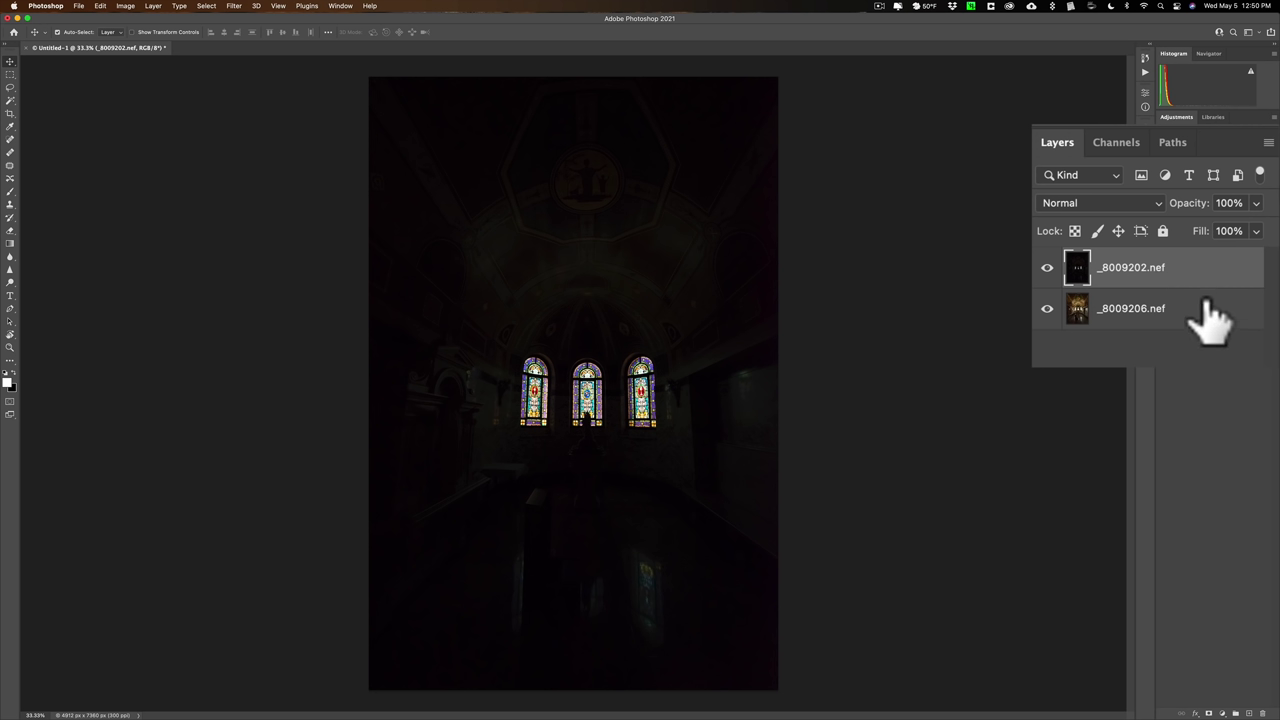
- Compare the two exposures, then keep dark _8009202.nef stacked above bright _8009206.nef
{"action": "left_click", "coordinate": [1047, 267]}
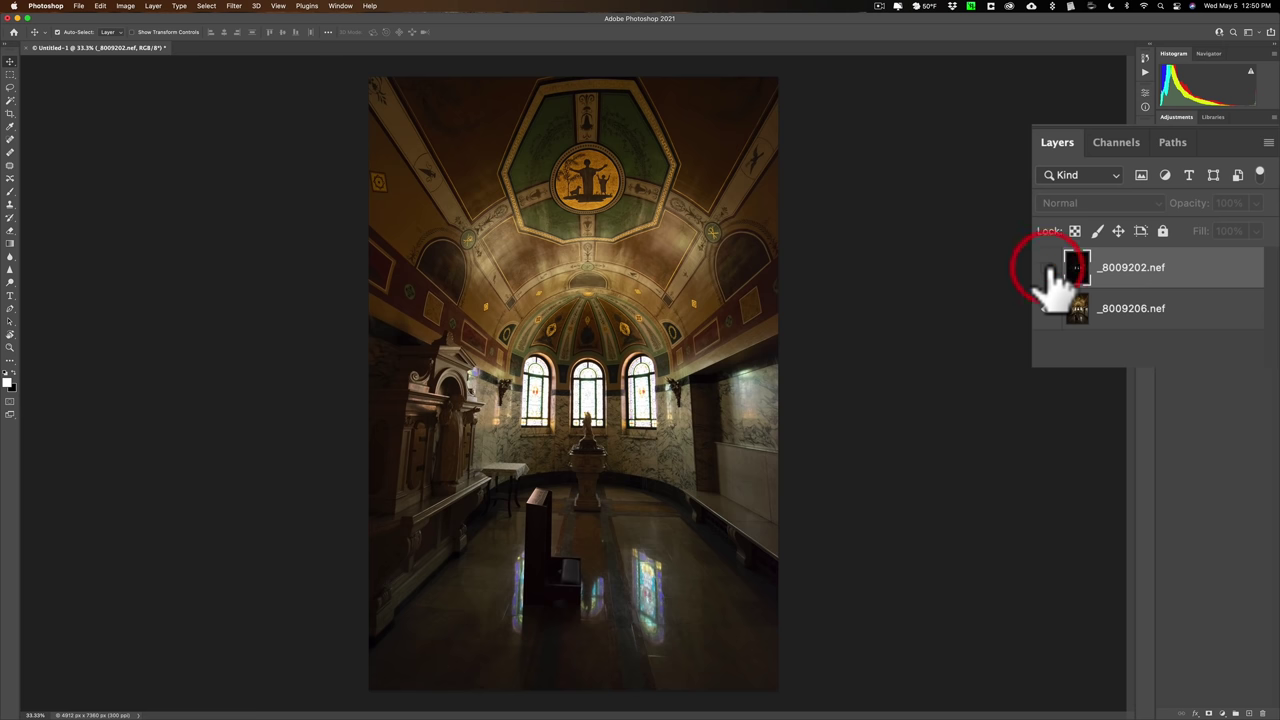
{"action": "left_click", "coordinate": [1047, 267]}
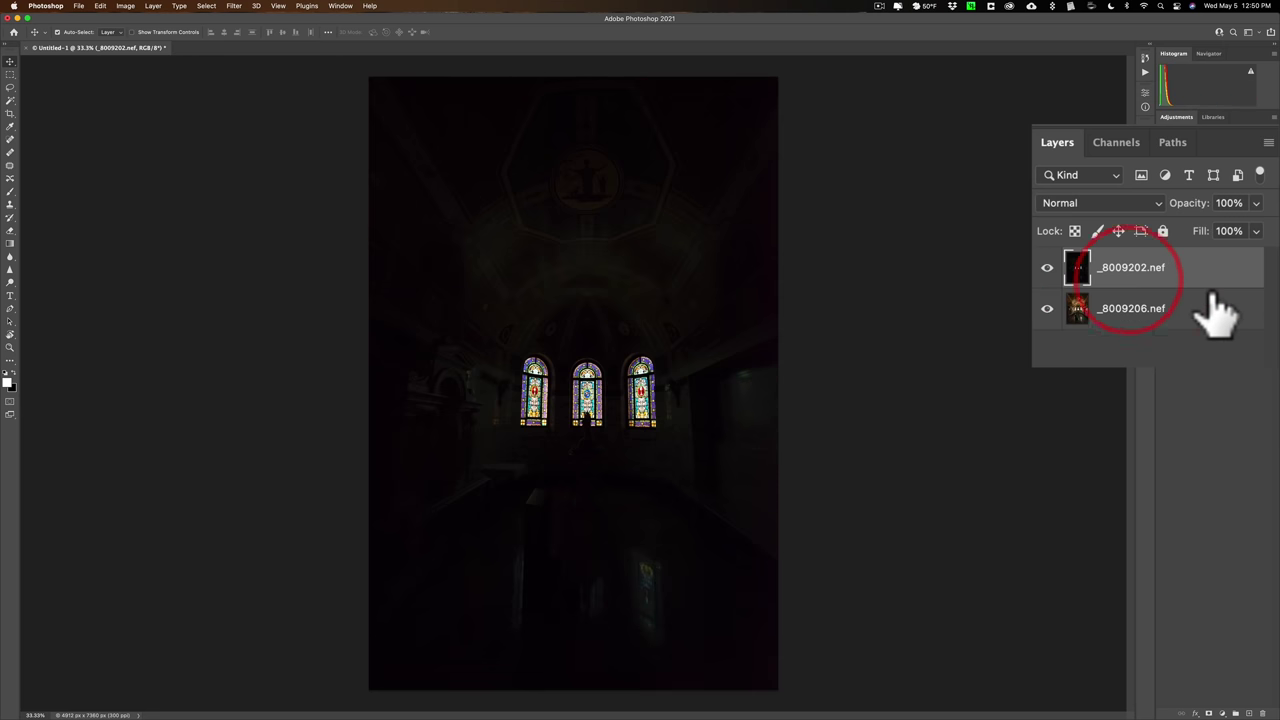
{"action": "left_click_drag", "start_coordinate": [1208, 320], "coordinate": [1200, 270]}
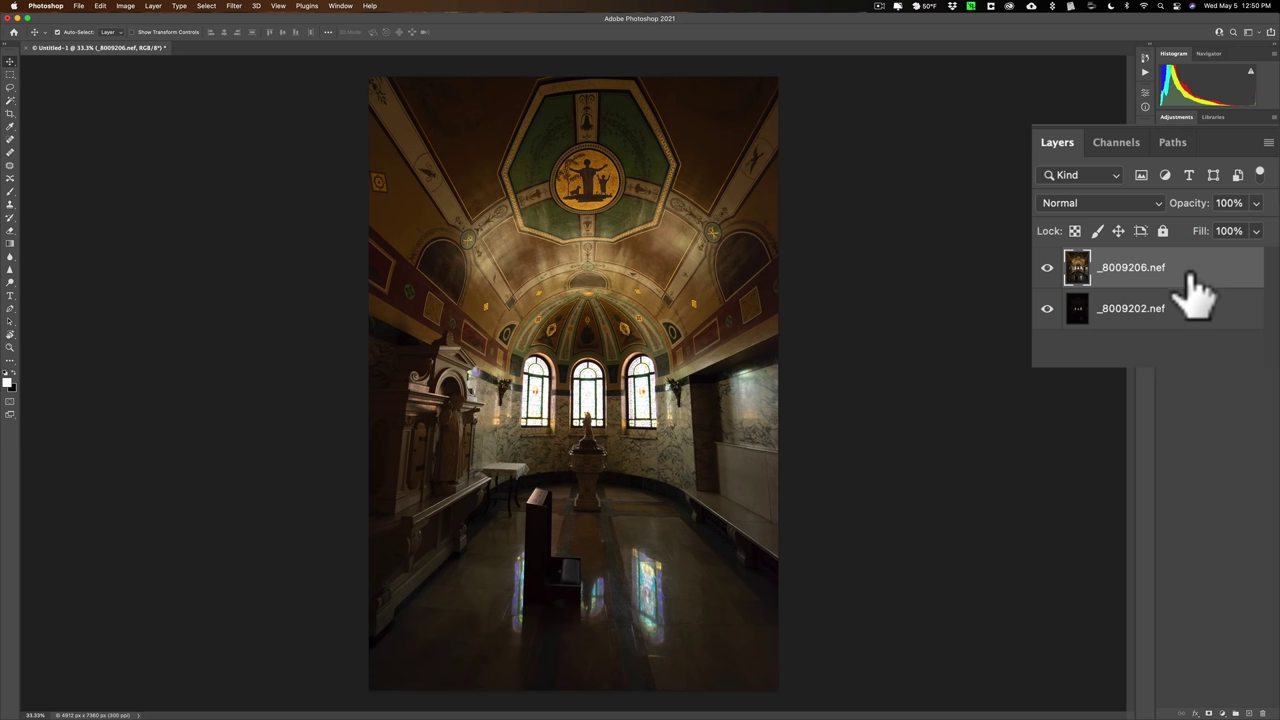
{"action": "left_click", "coordinate": [1208, 311]}
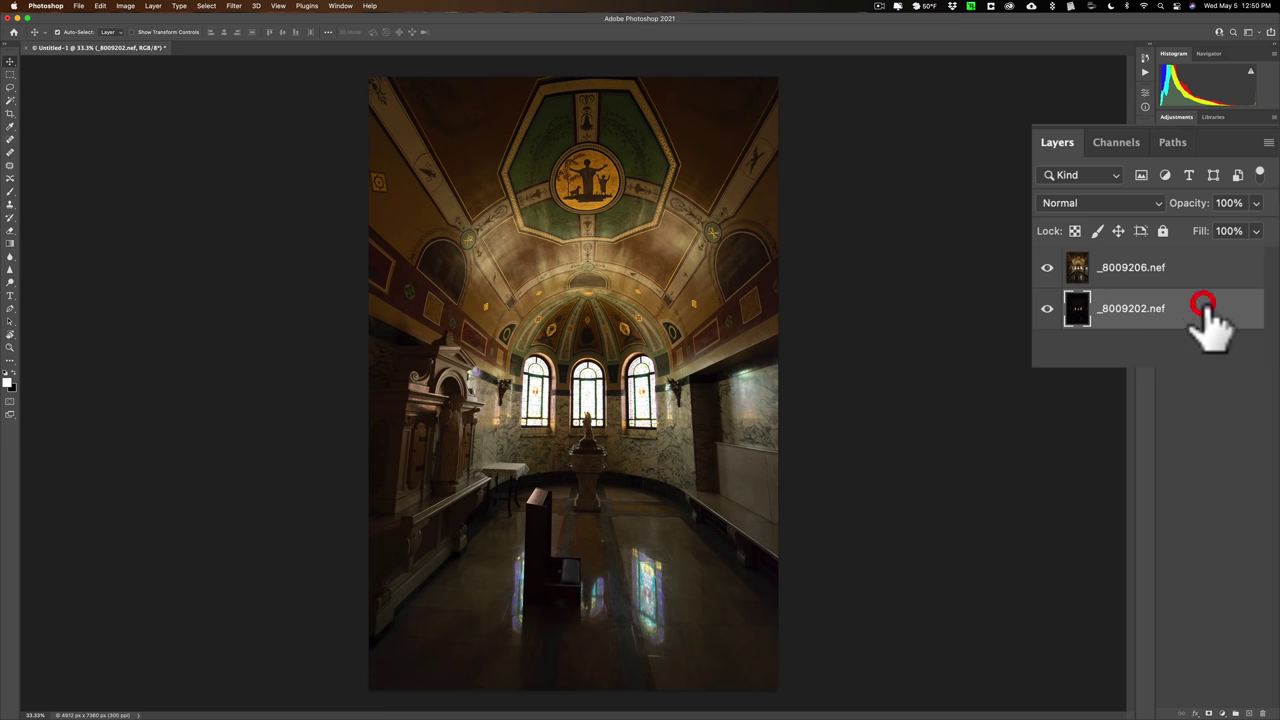
{"action": "left_click_drag", "start_coordinate": [1208, 322], "coordinate": [1186, 271]}
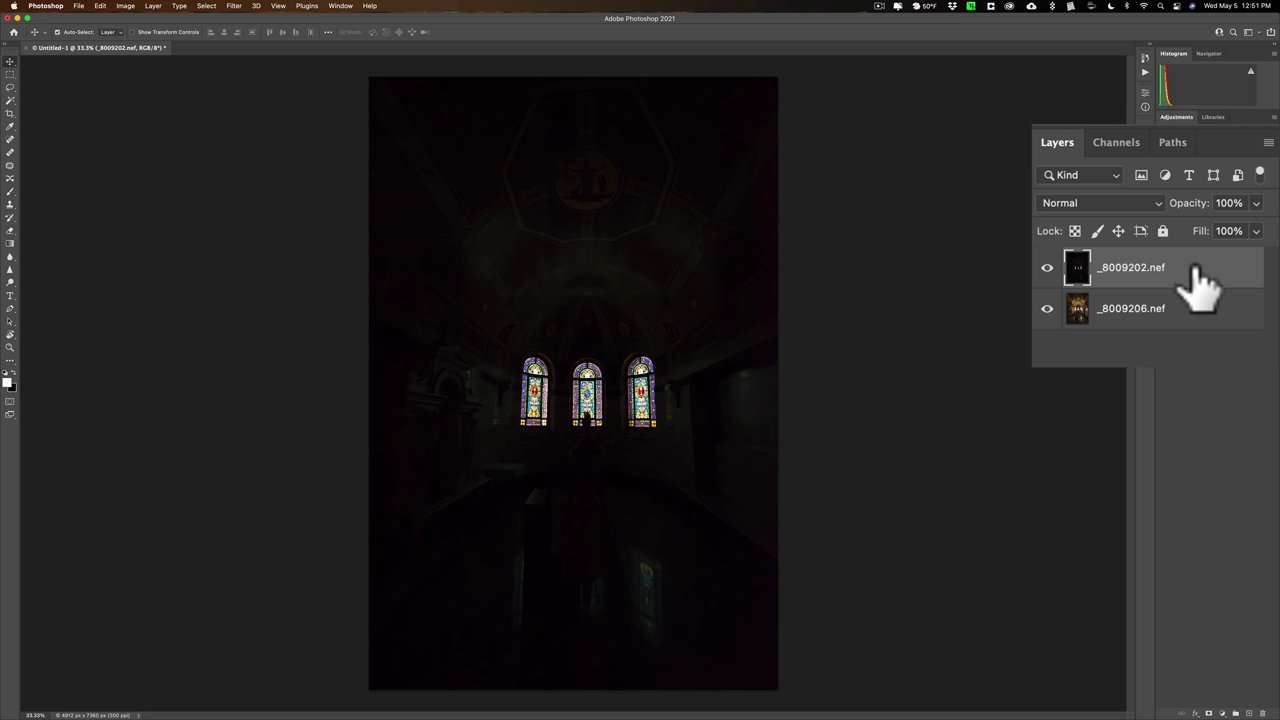
- Select both exposure layers and auto-align them with Auto projection
{"action": "key", "text": "super"}
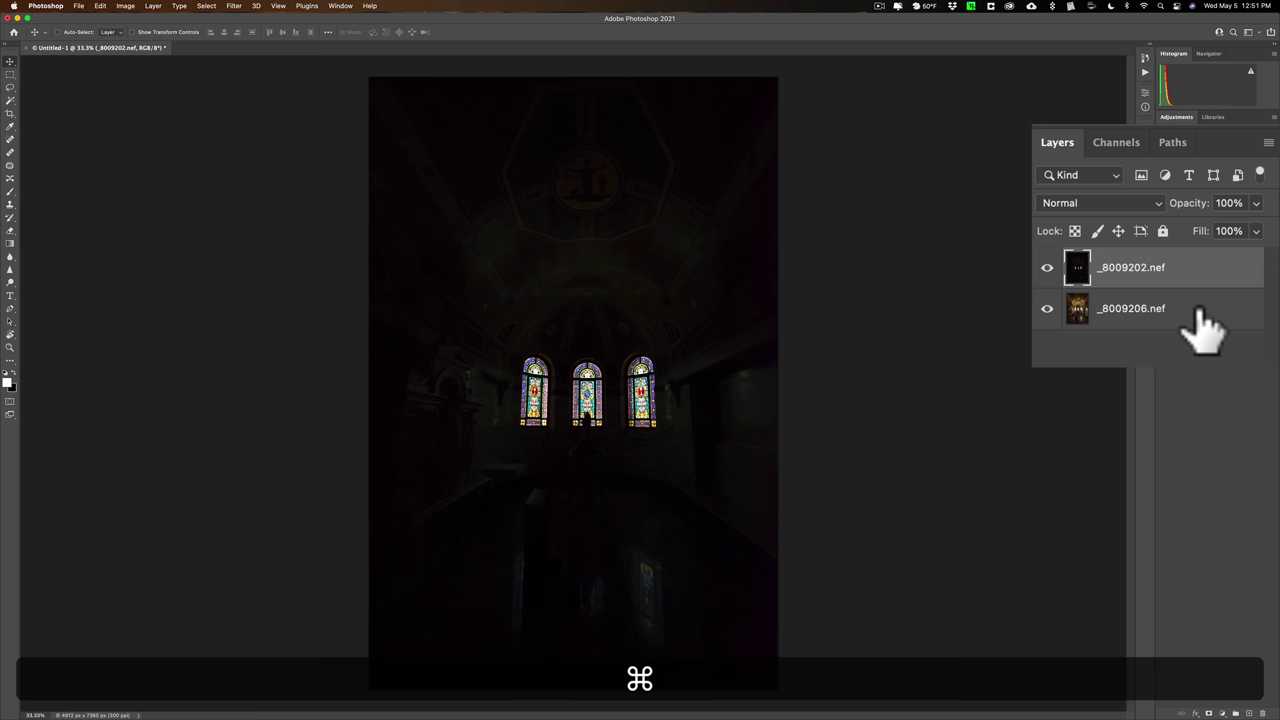
{"action": "left_click", "coordinate": [1197, 308], "text": "super"}
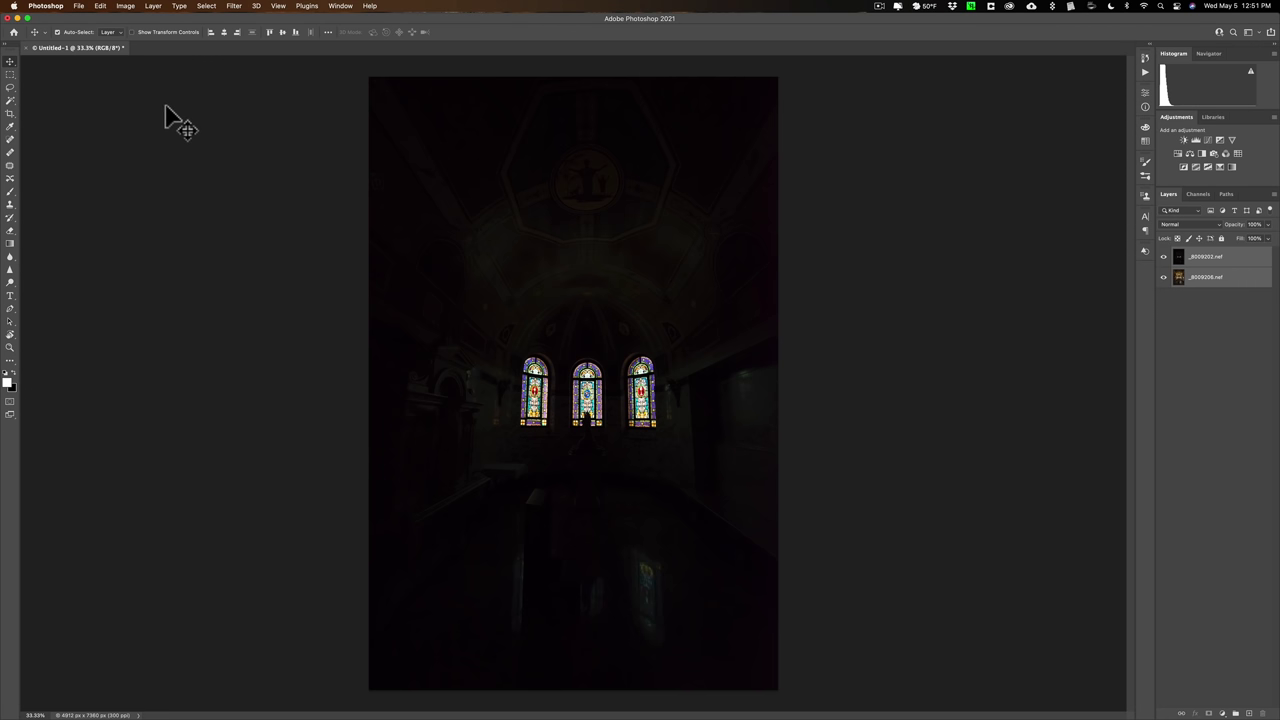
{"action": "left_click", "coordinate": [100, 6]}
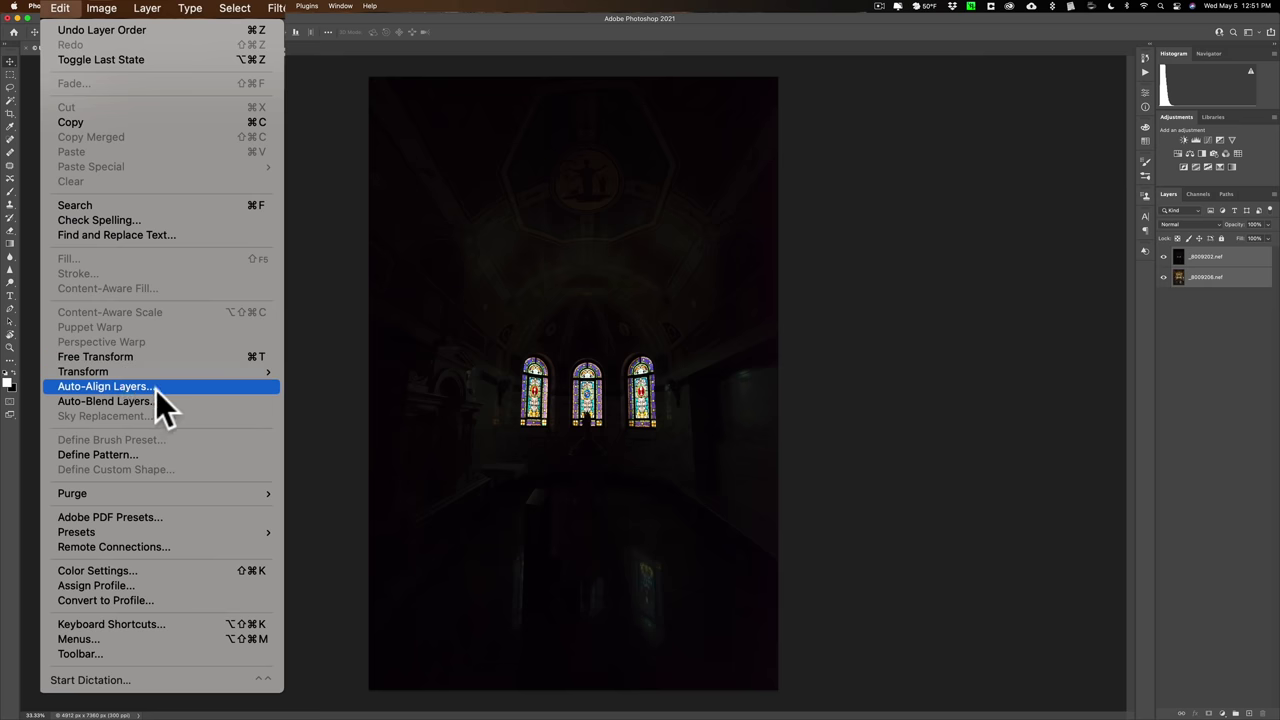
{"action": "left_click", "coordinate": [160, 388]}
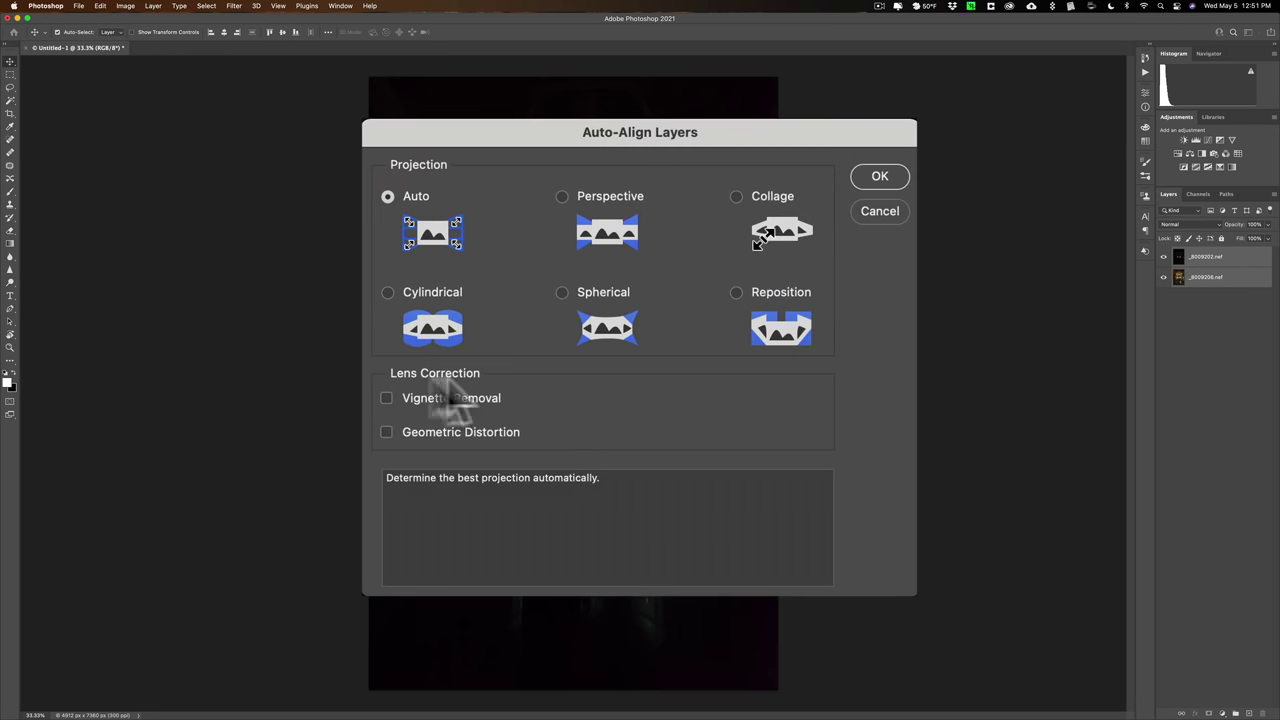
{"action": "left_click", "coordinate": [877, 177]}
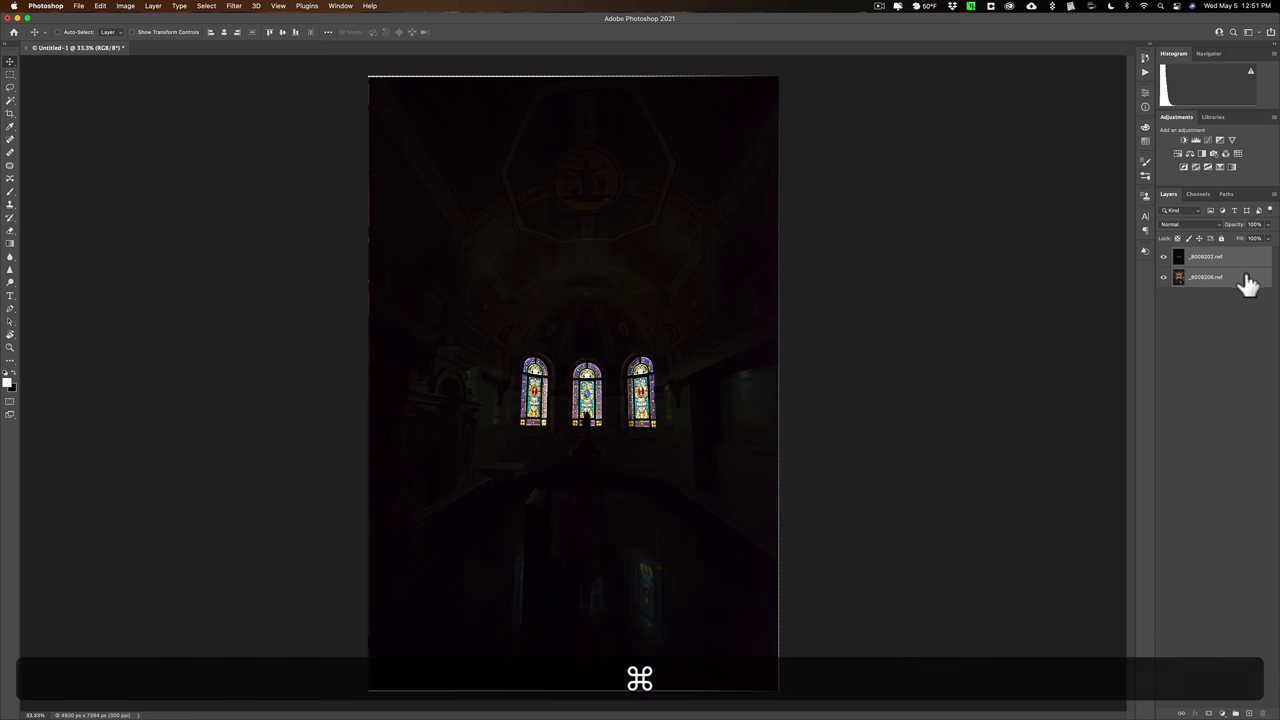
- Select the _8009202.nef layer and show its RGB, Red, Green and Blue channels
{"action": "left_click", "coordinate": [1245, 276], "text": "super"}
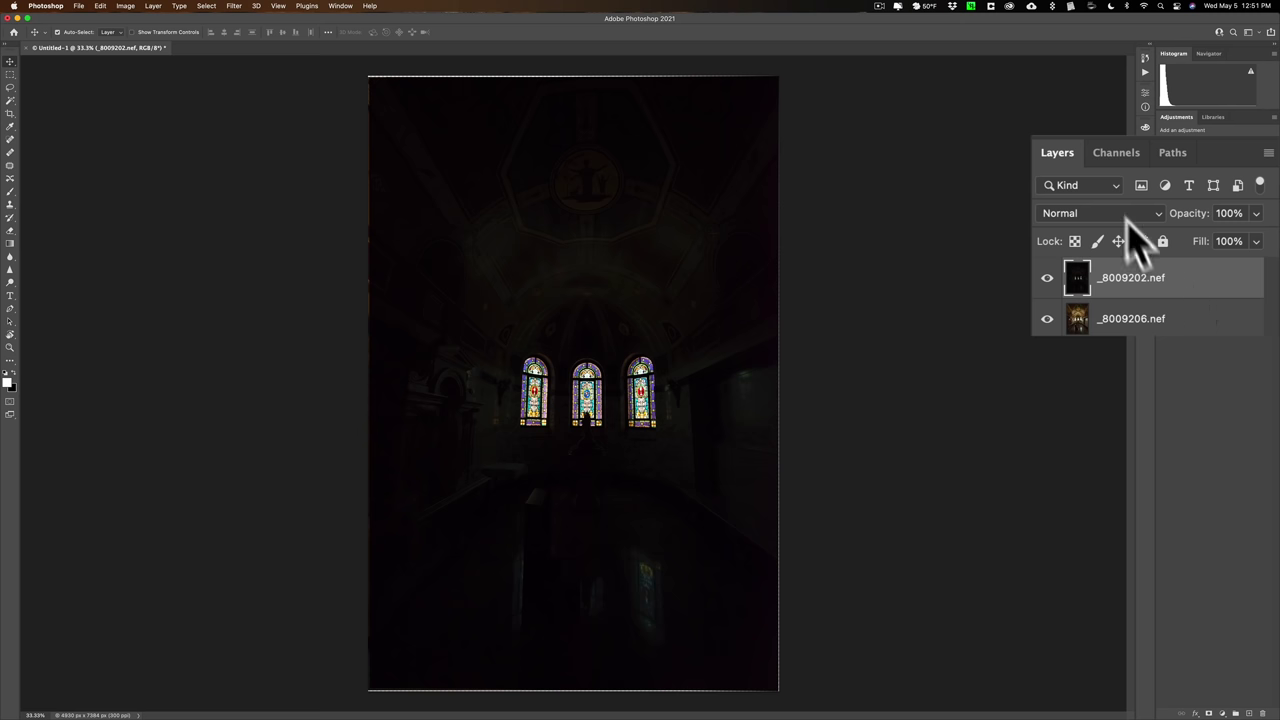
{"action": "left_click", "coordinate": [1114, 156]}
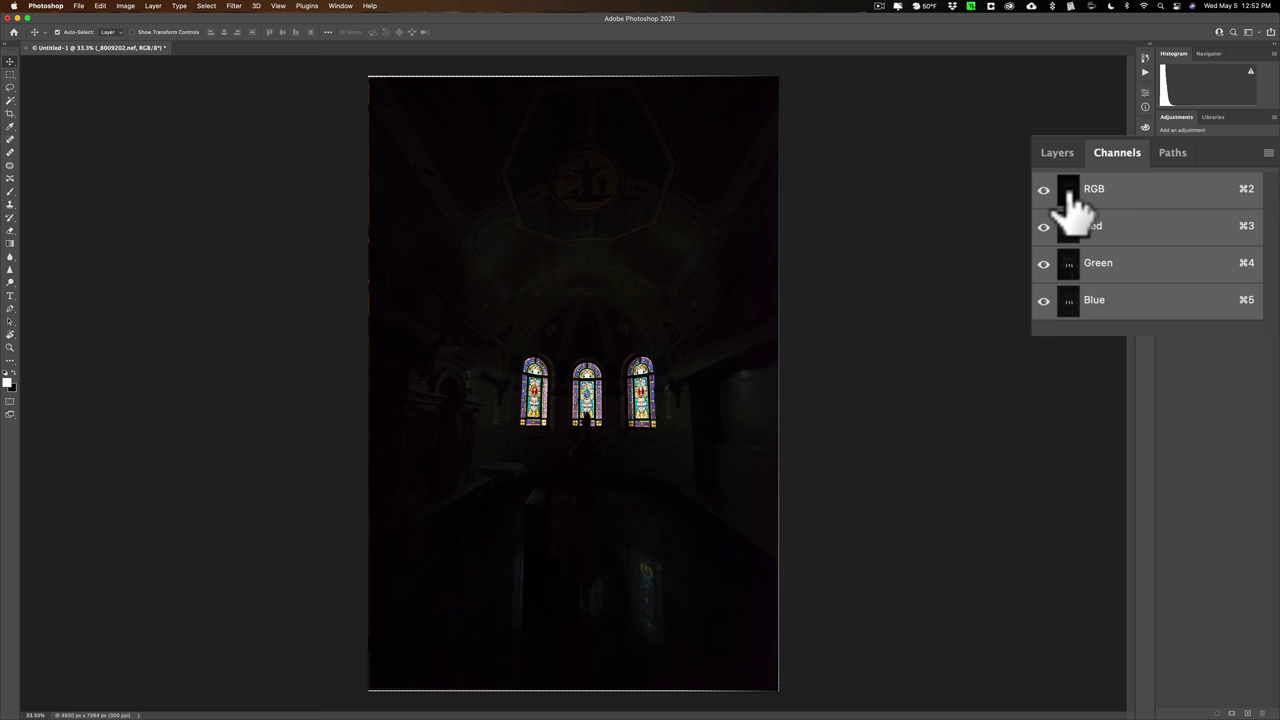
- Load the RGB luminosity as a selection, then add it to the selection four more times
{"action": "key", "text": "super"}
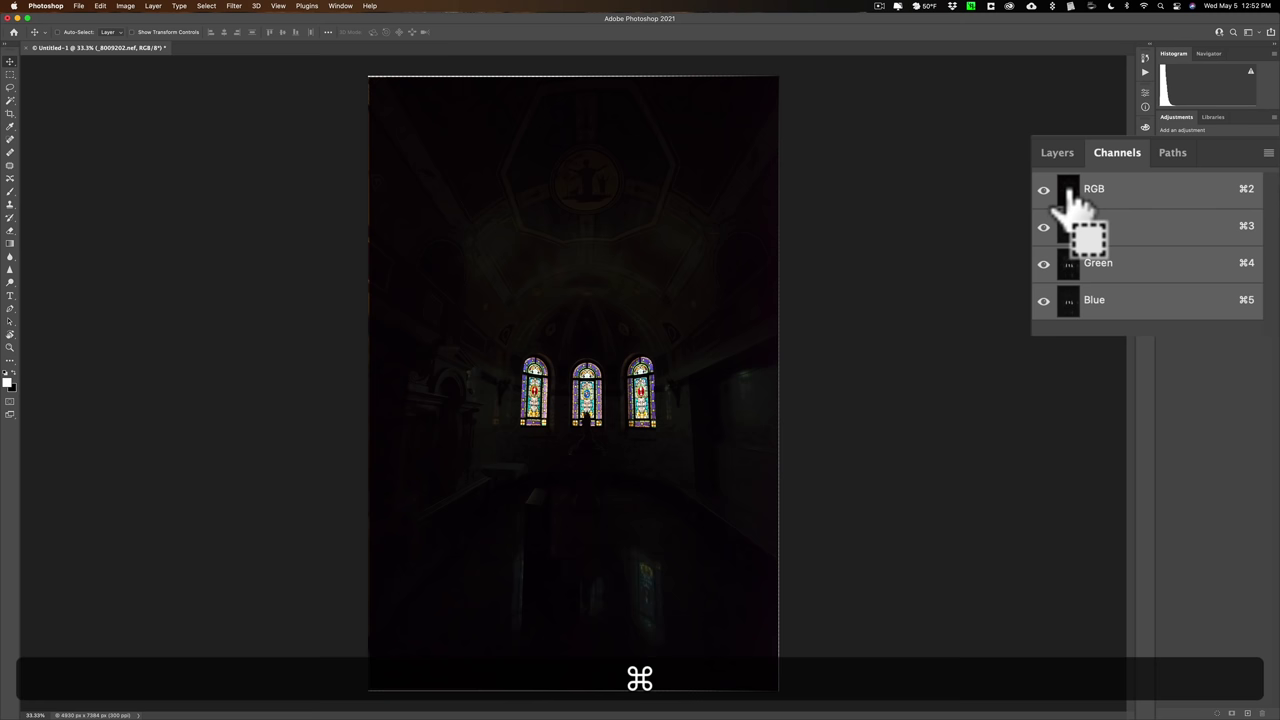
{"action": "left_click", "coordinate": [1070, 200], "text": "super"}
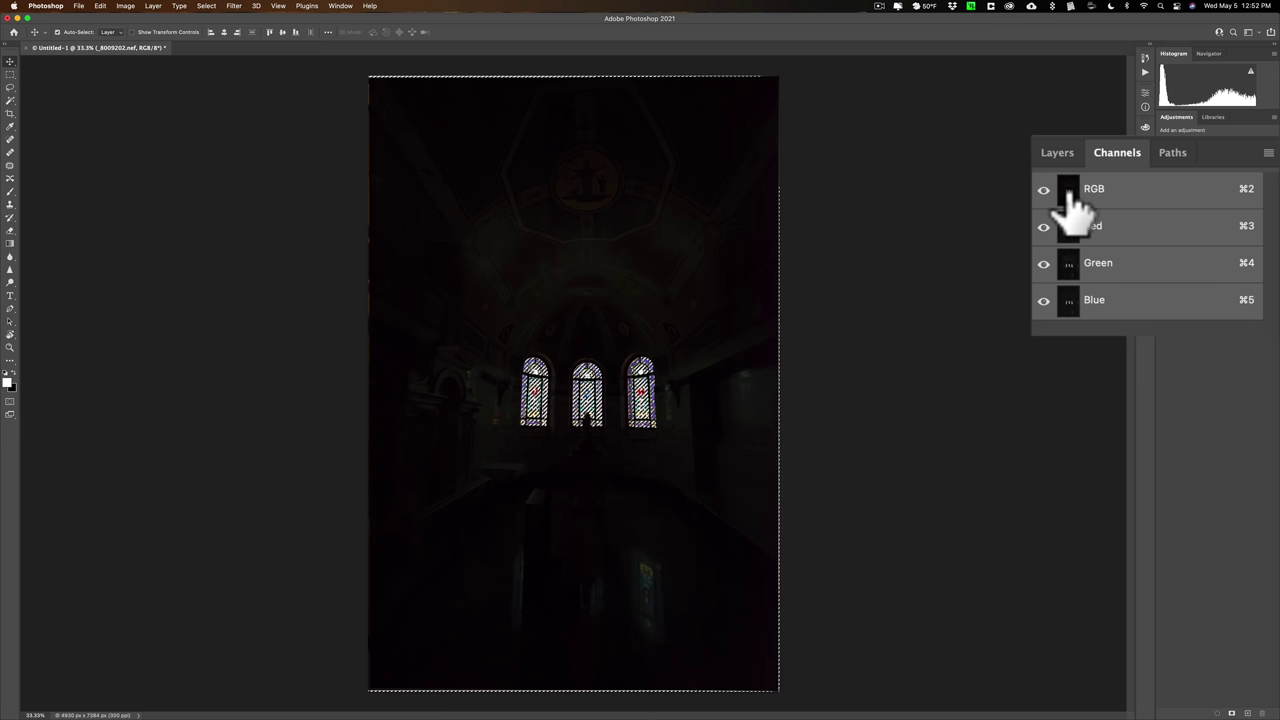
{"action": "key", "text": "shift"}
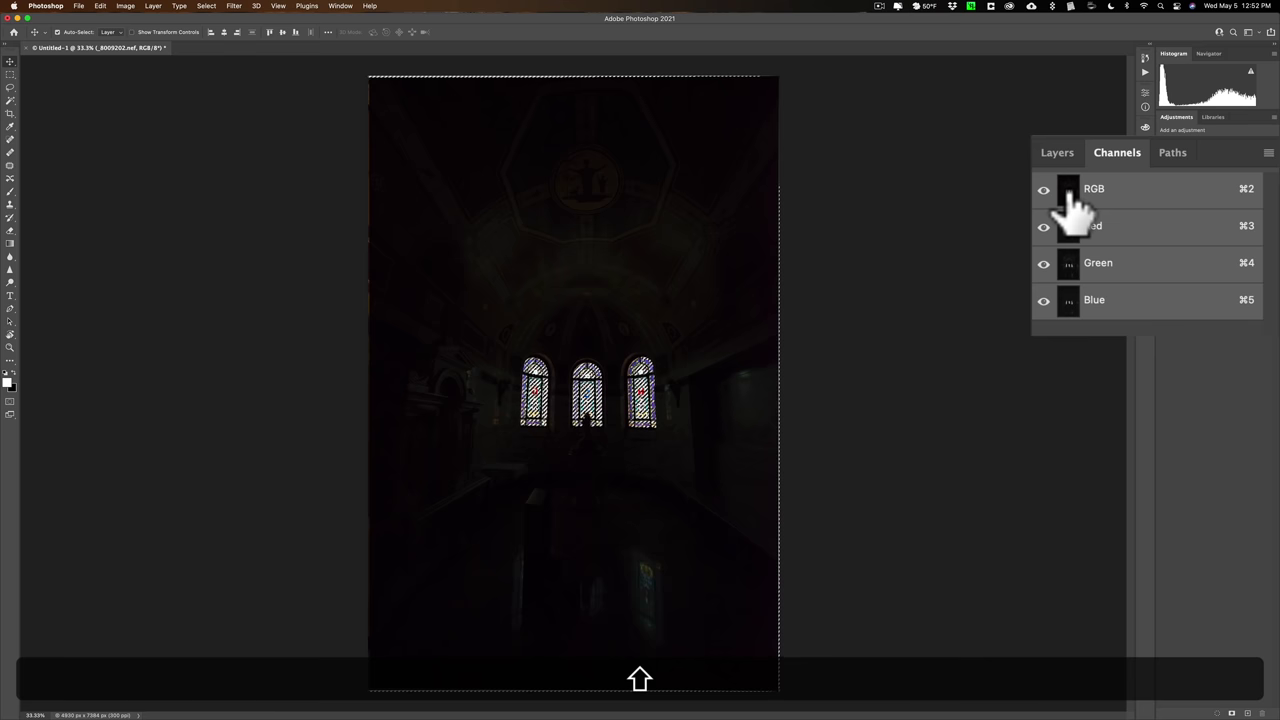
{"action": "key", "text": "super"}
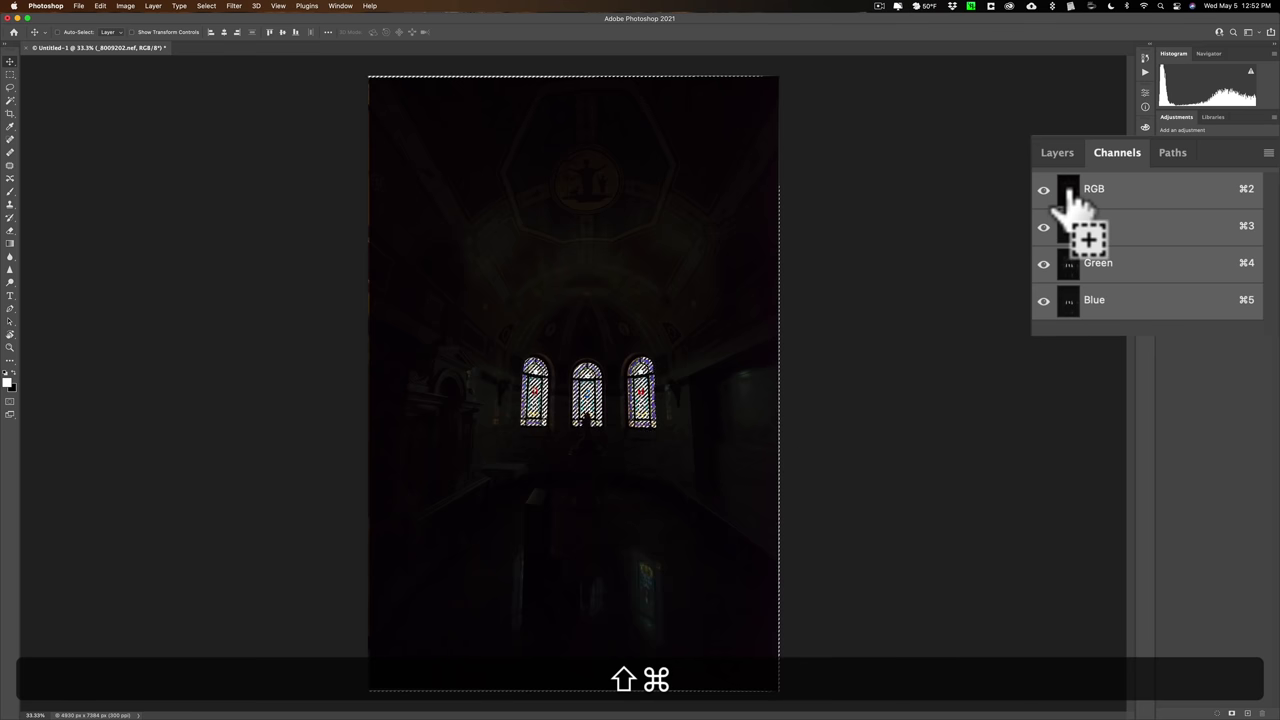
{"action": "left_click", "coordinate": [1069, 192], "text": "shift+super"}
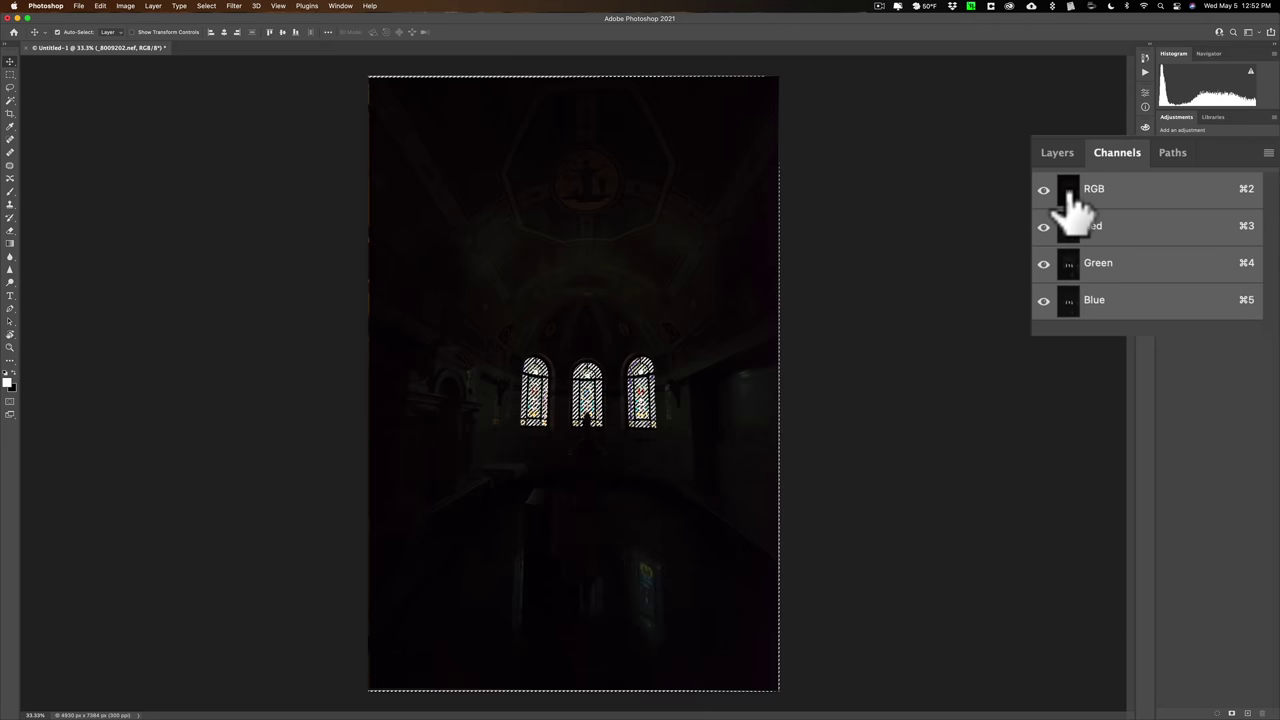
{"action": "key", "text": "shift"}
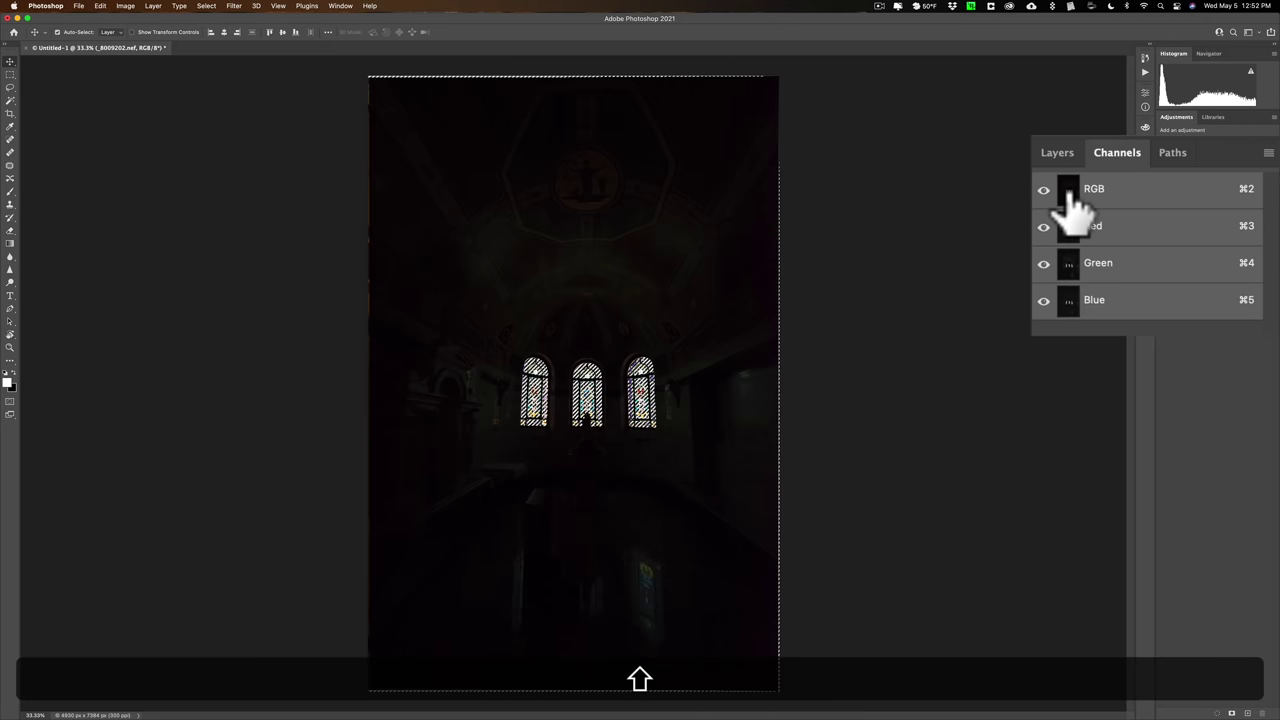
{"action": "key", "text": "super"}
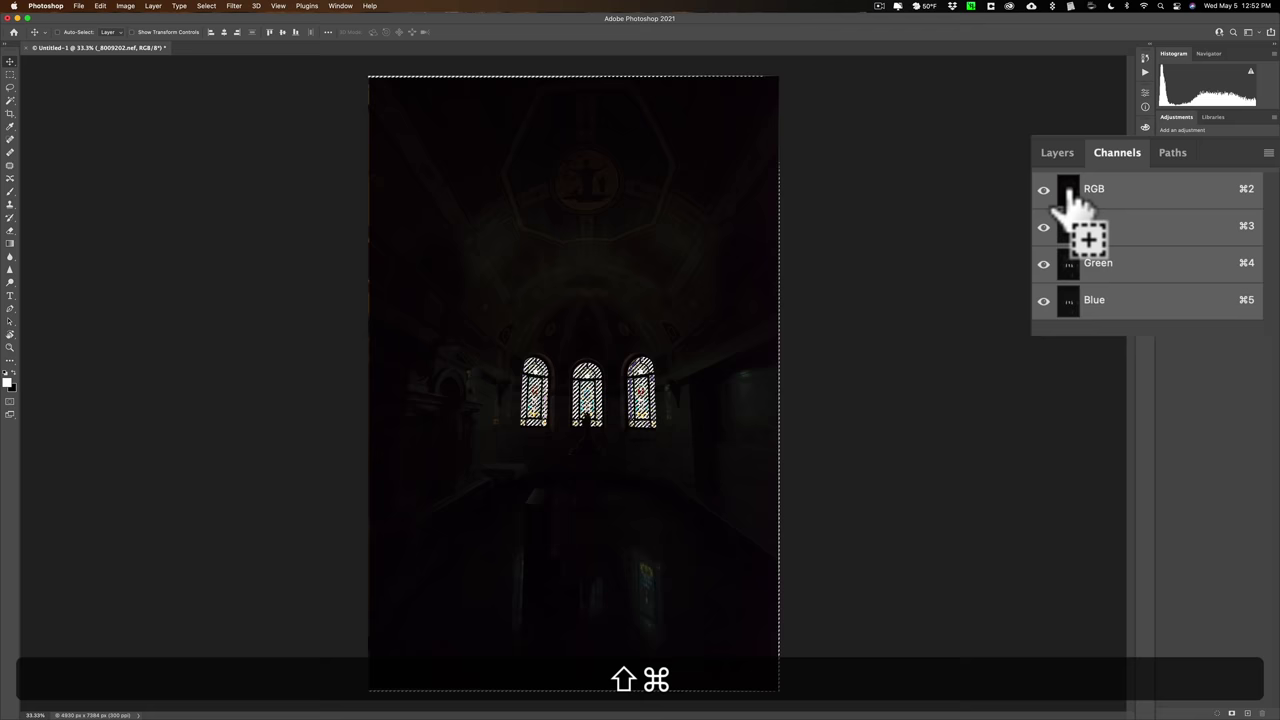
{"action": "left_click", "coordinate": [1067, 192], "text": "shift+super"}
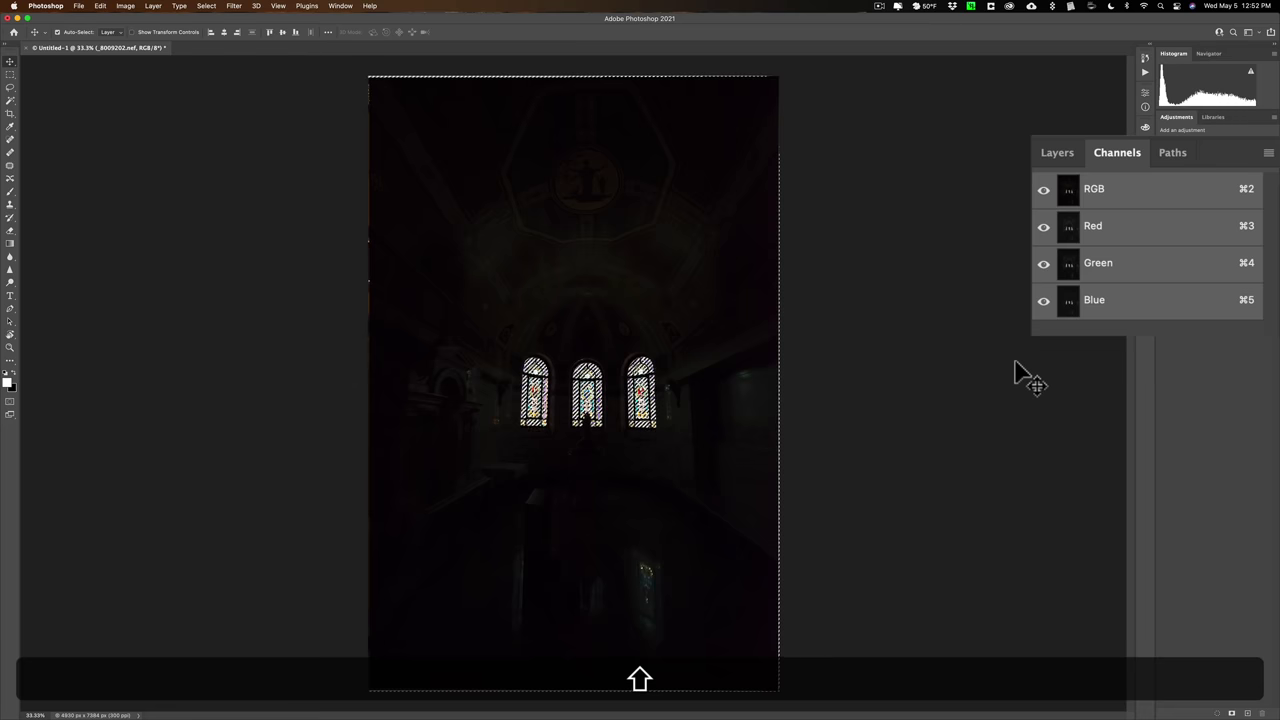
{"action": "left_click", "coordinate": [1065, 185], "text": "shift+super"}
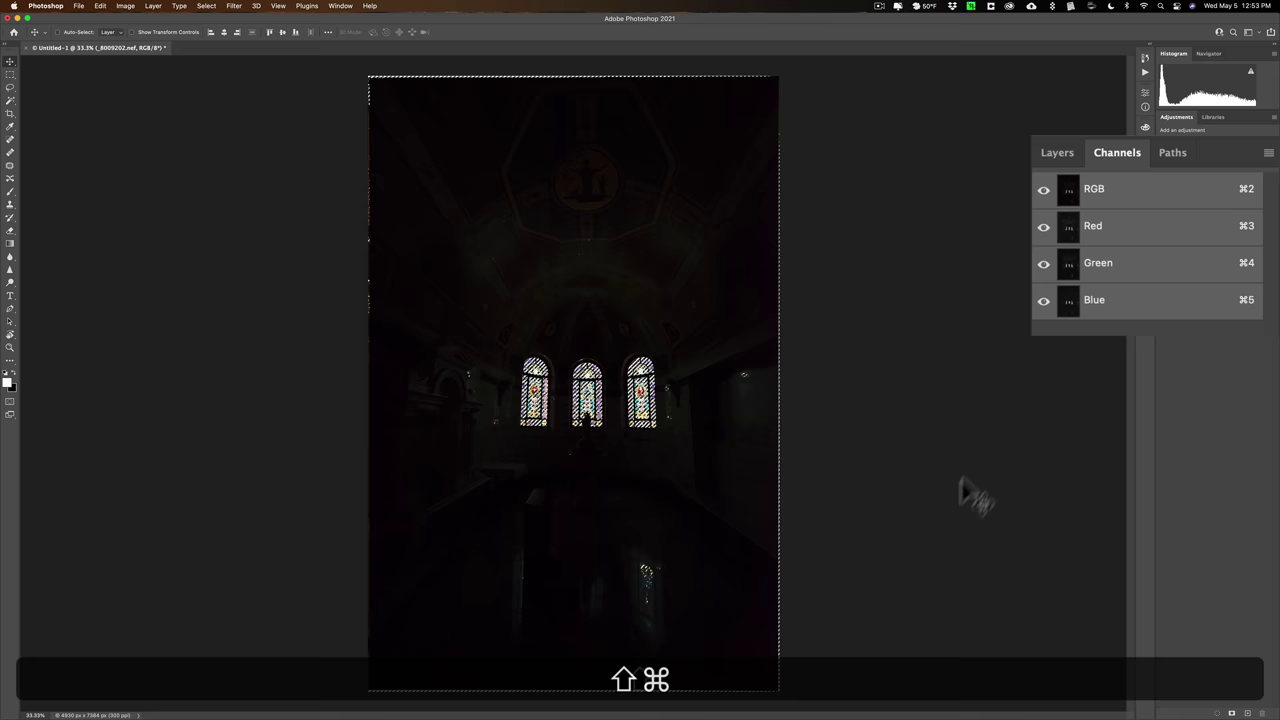
{"action": "left_click", "coordinate": [1065, 190], "text": "shift+super"}
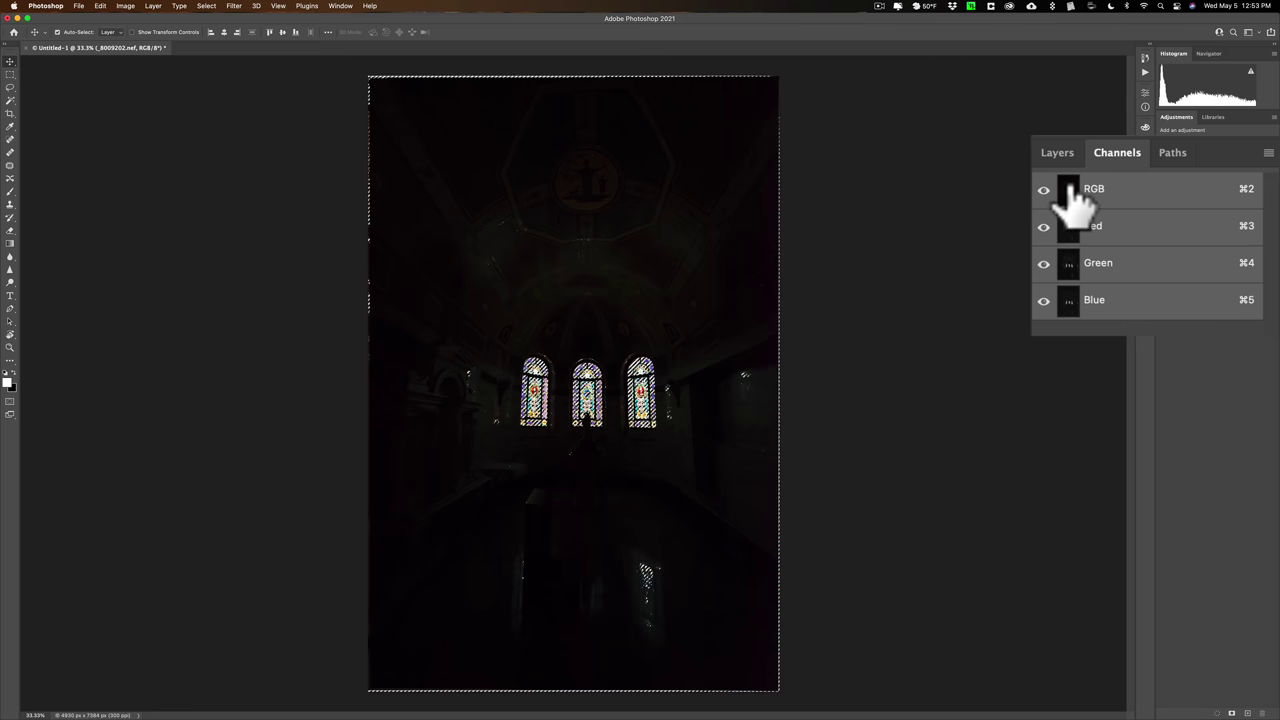
{"action": "left_click", "coordinate": [1058, 155]}
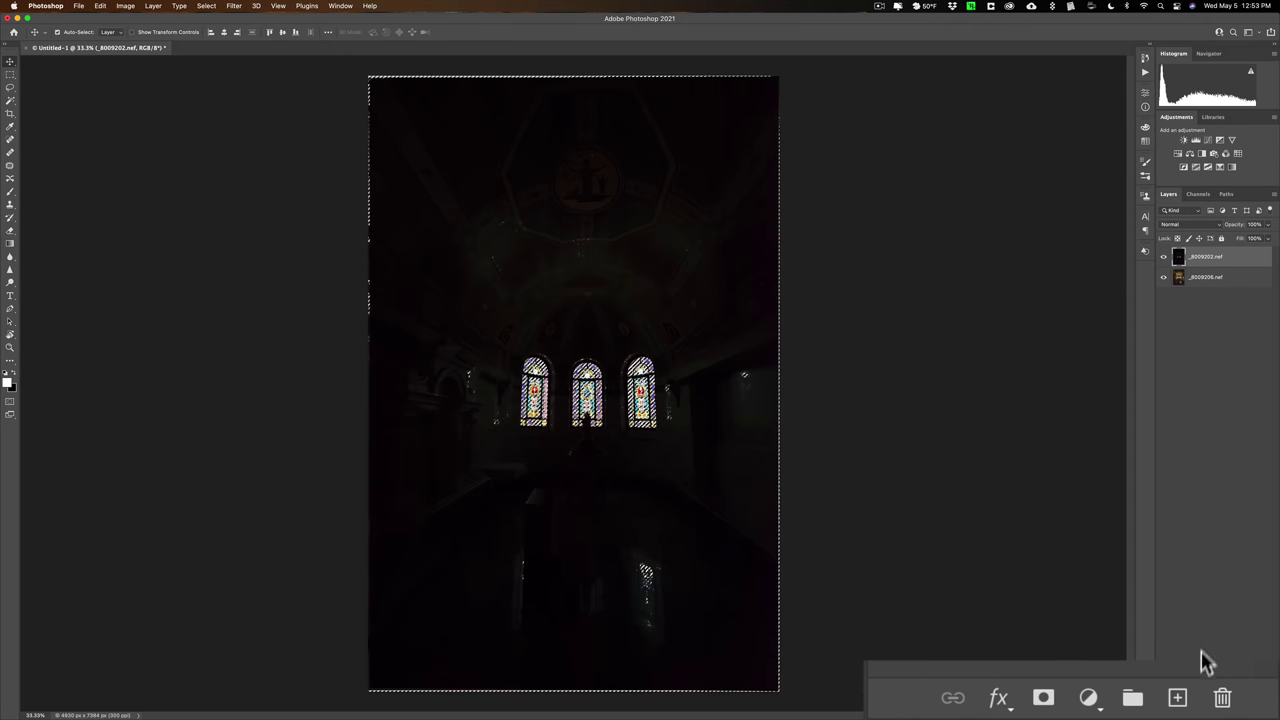
- Add a layer mask to _8009202.nef from the luminosity selection
{"action": "left_click", "coordinate": [1043, 697]}
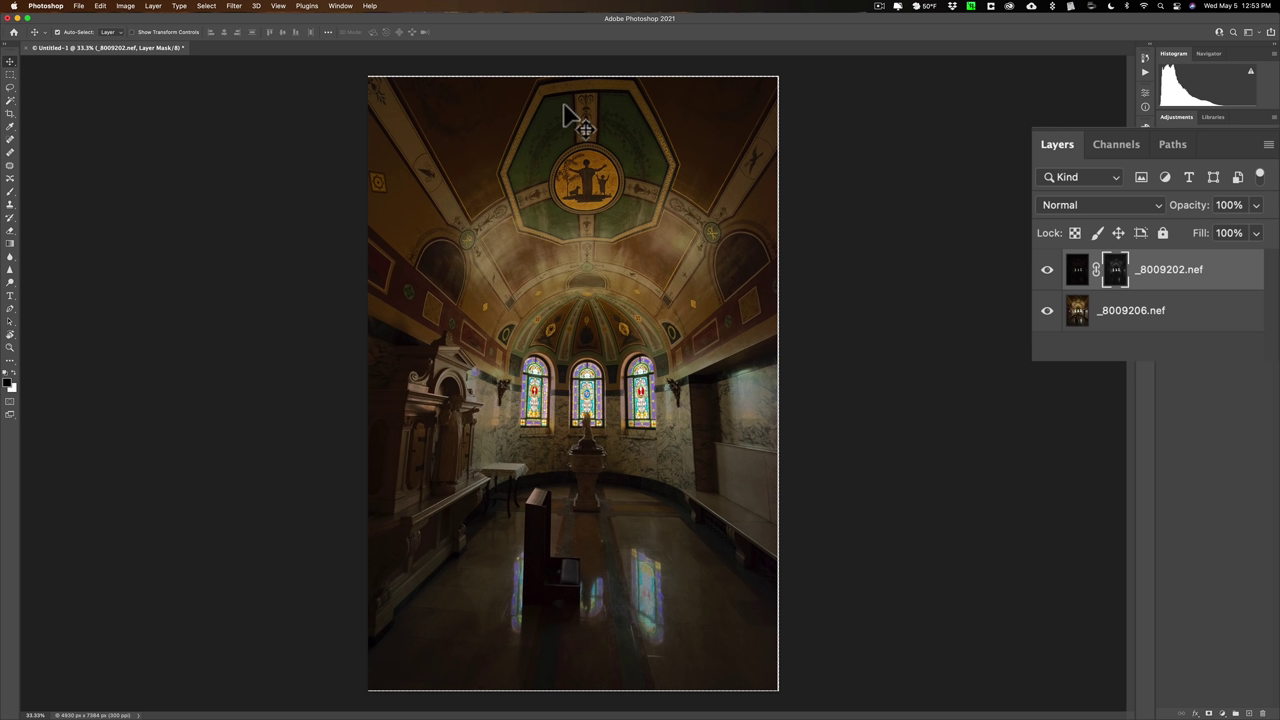
- Trim the top, right, left and bottom edges slightly, leaving about 4849 px width
{"action": "left_click", "coordinate": [9, 113]}
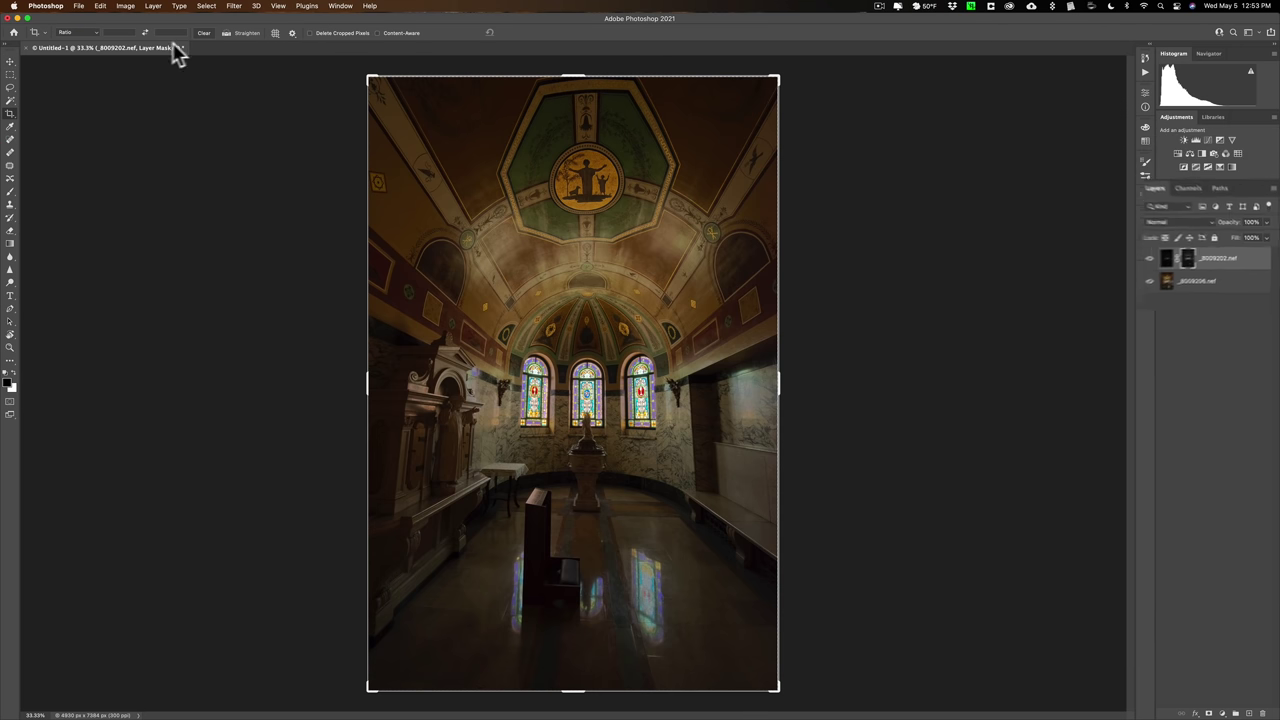
{"action": "left_click_drag", "start_coordinate": [569, 75], "coordinate": [569, 77]}
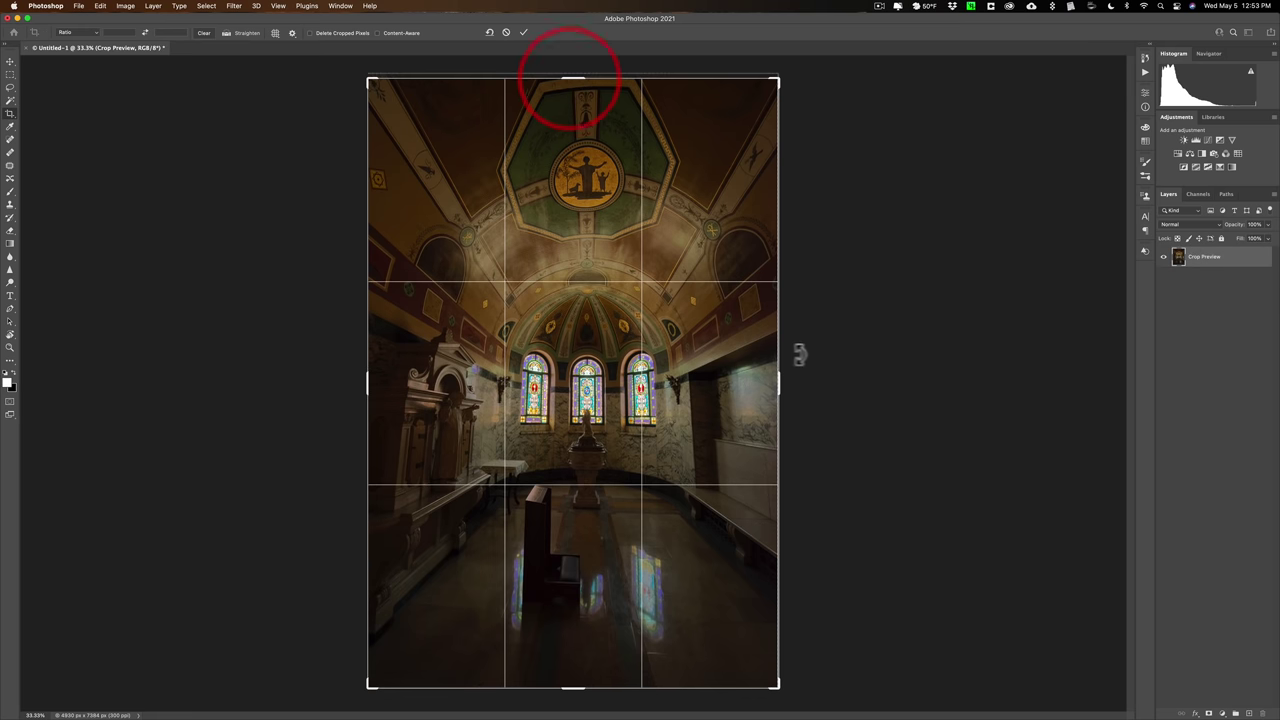
{"action": "left_click_drag", "start_coordinate": [777, 380], "coordinate": [777, 381]}
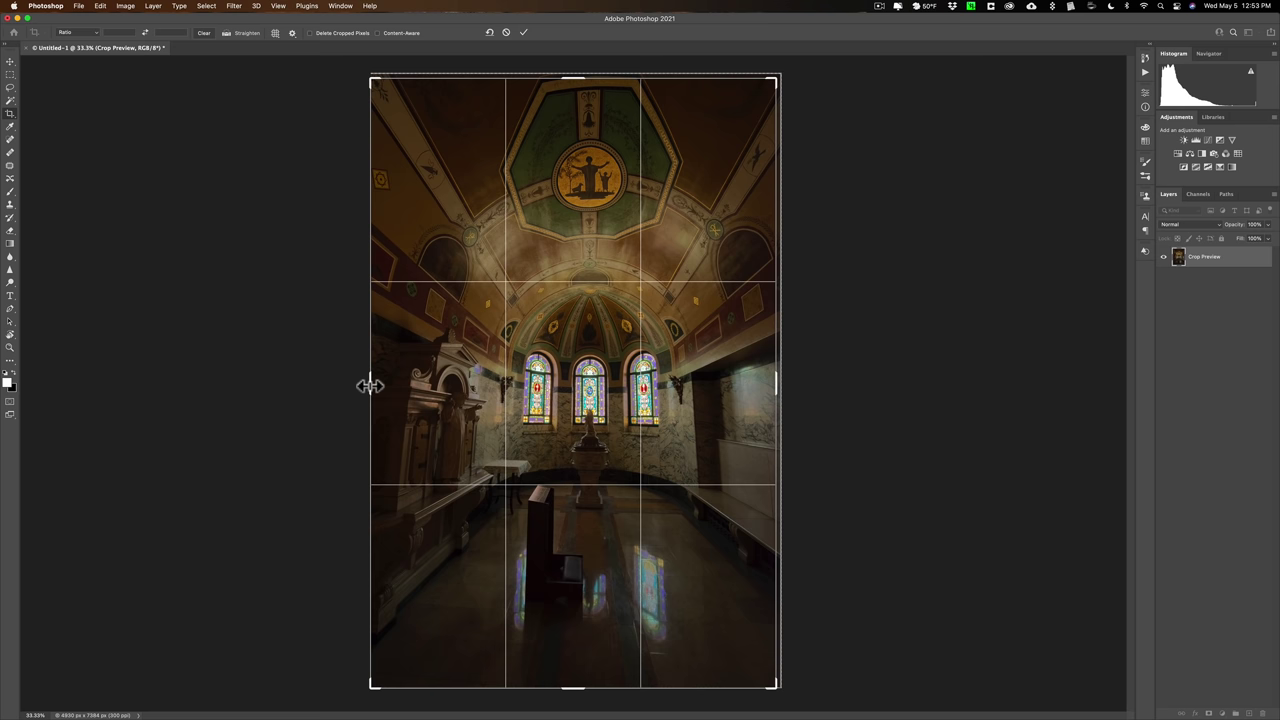
{"action": "left_click_drag", "start_coordinate": [368, 386], "coordinate": [371, 386]}
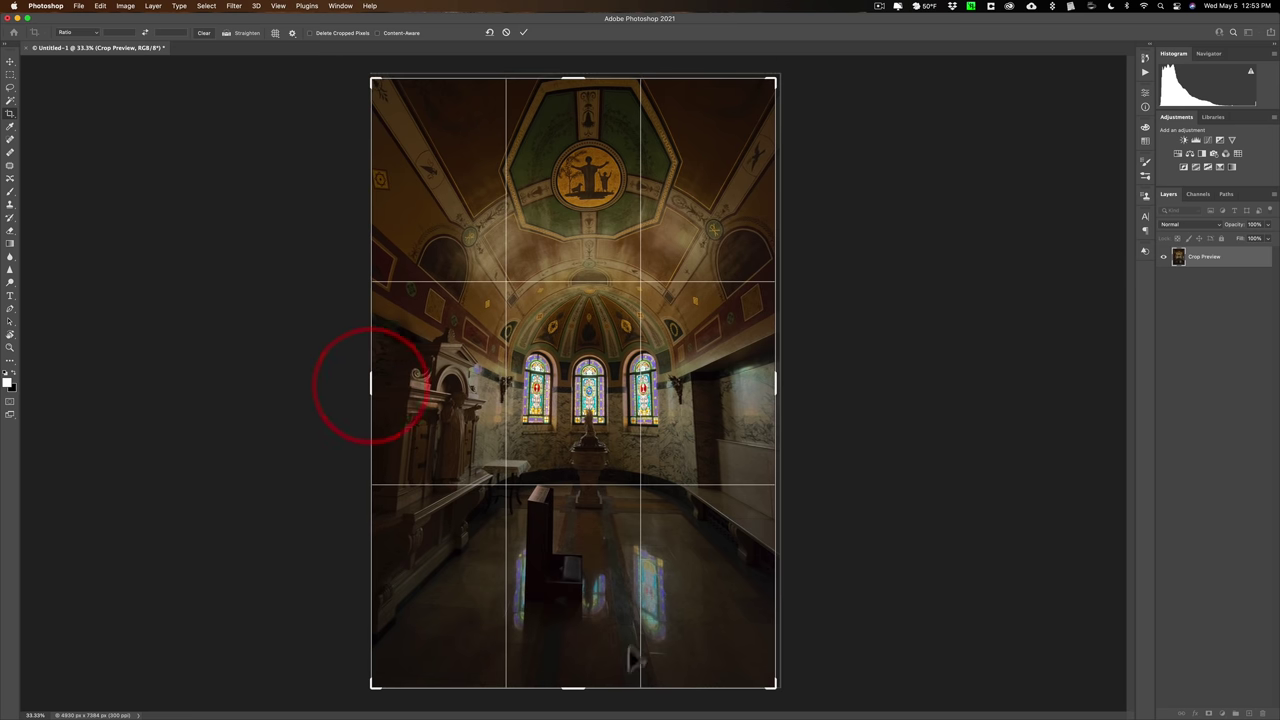
{"action": "left_click_drag", "start_coordinate": [574, 684], "coordinate": [573, 683]}
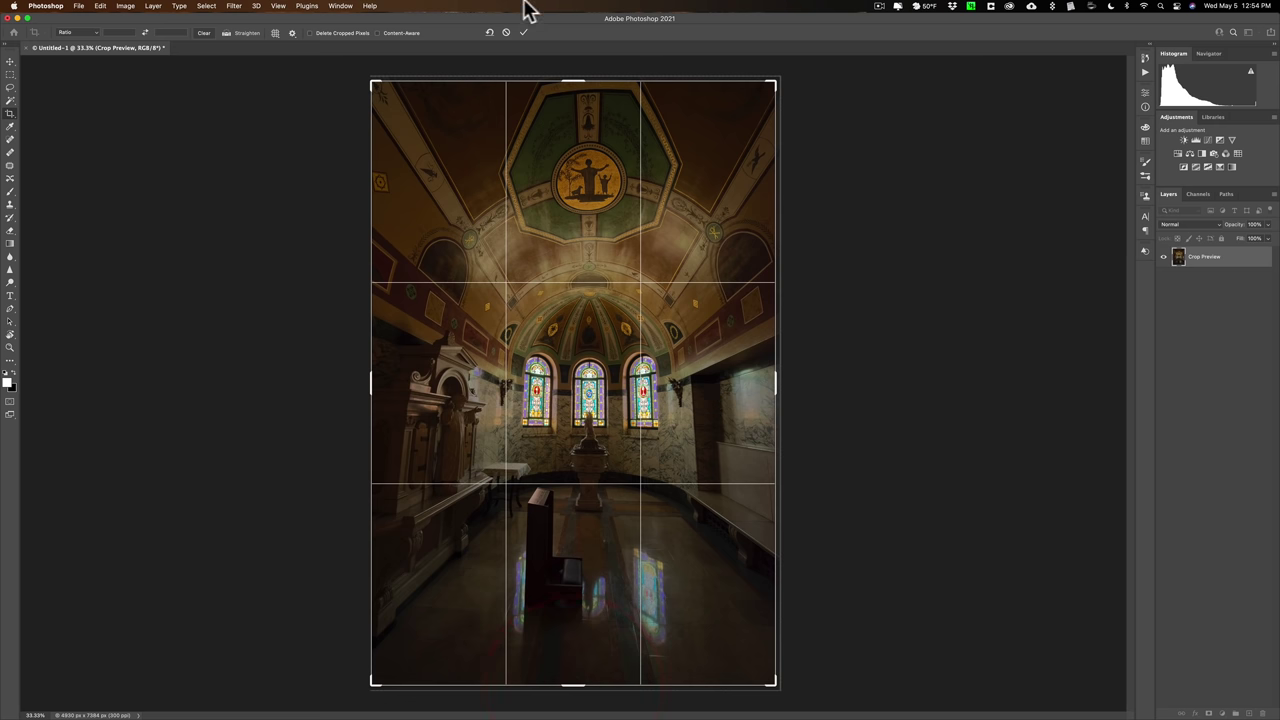
{"action": "left_click", "coordinate": [522, 32]}
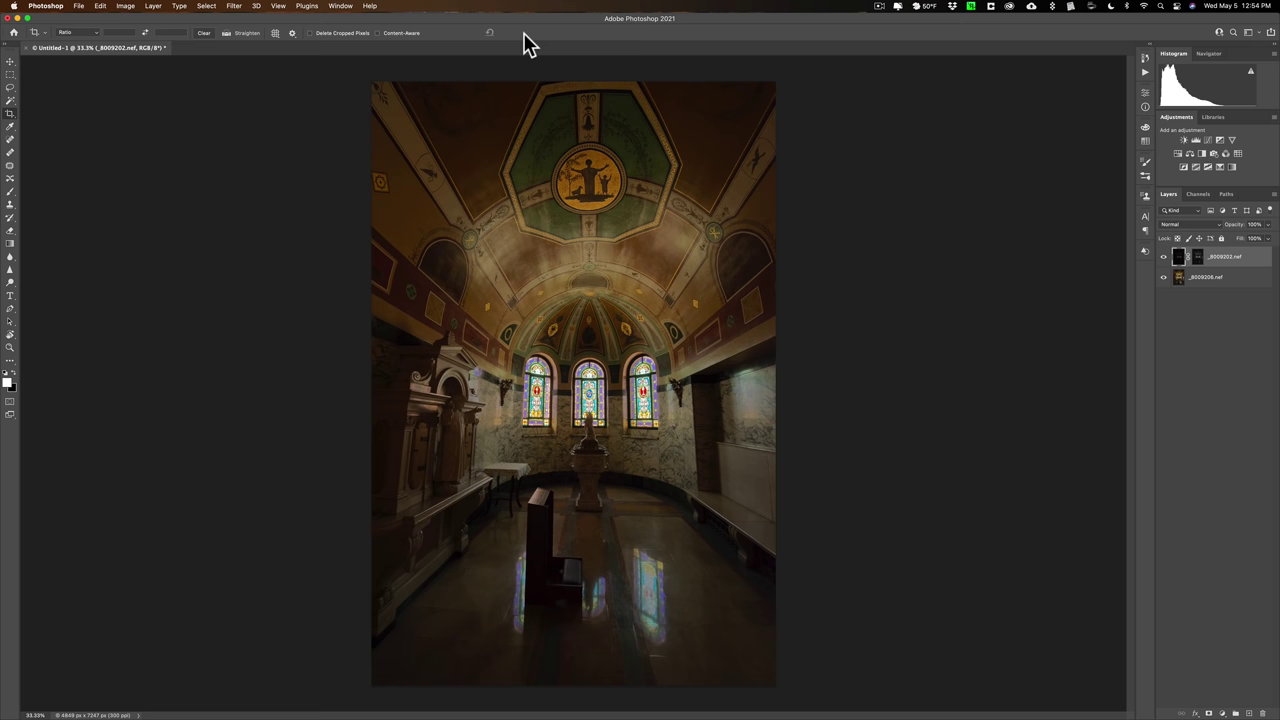
- Revert through History to the second Layer Visibility state, before the mask and crop
{"action": "left_click", "coordinate": [1145, 60]}
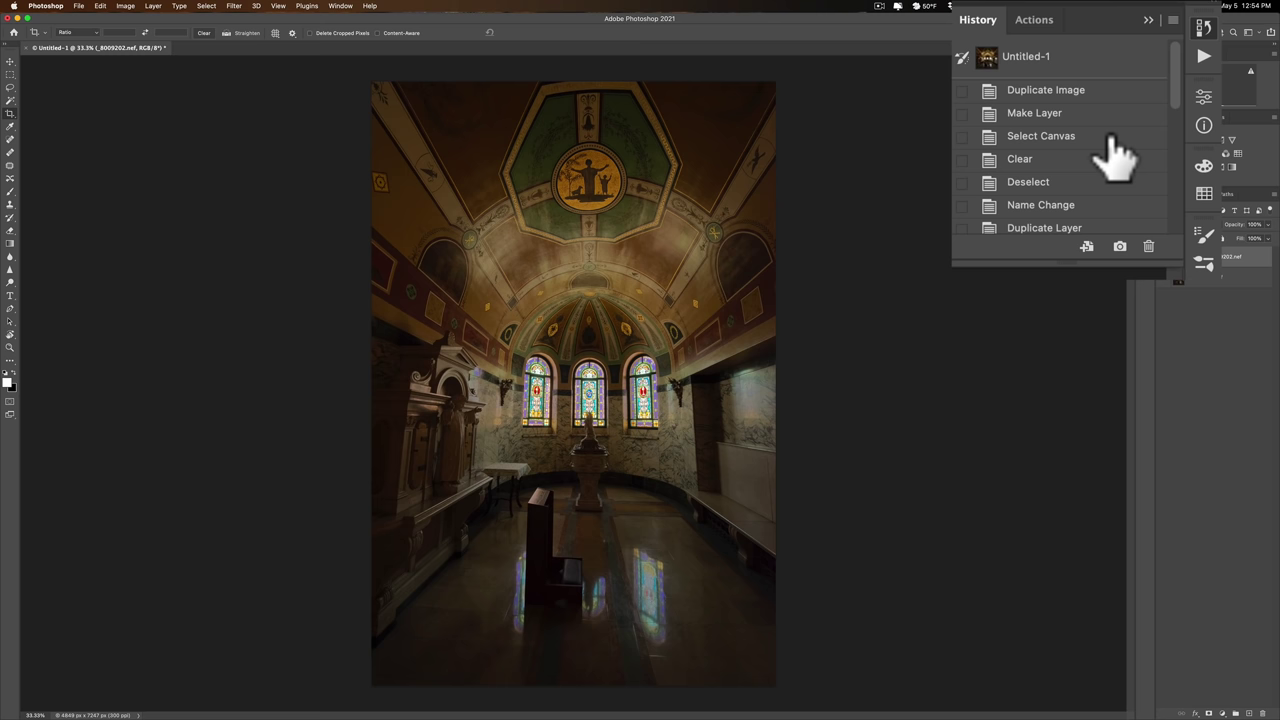
{"action": "scroll", "coordinate": [1100, 147], "scroll_direction": "down", "scroll_amount": 1}
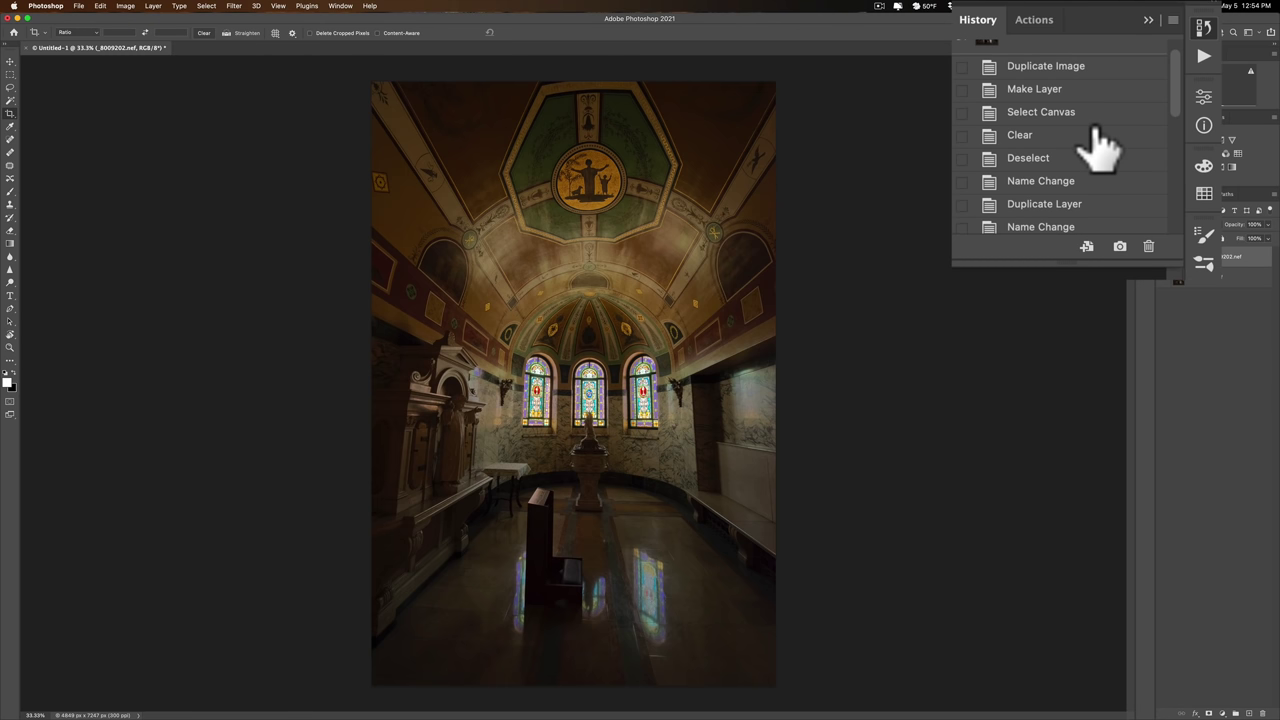
{"action": "scroll", "coordinate": [1078, 155], "scroll_direction": "down", "scroll_amount": 1}
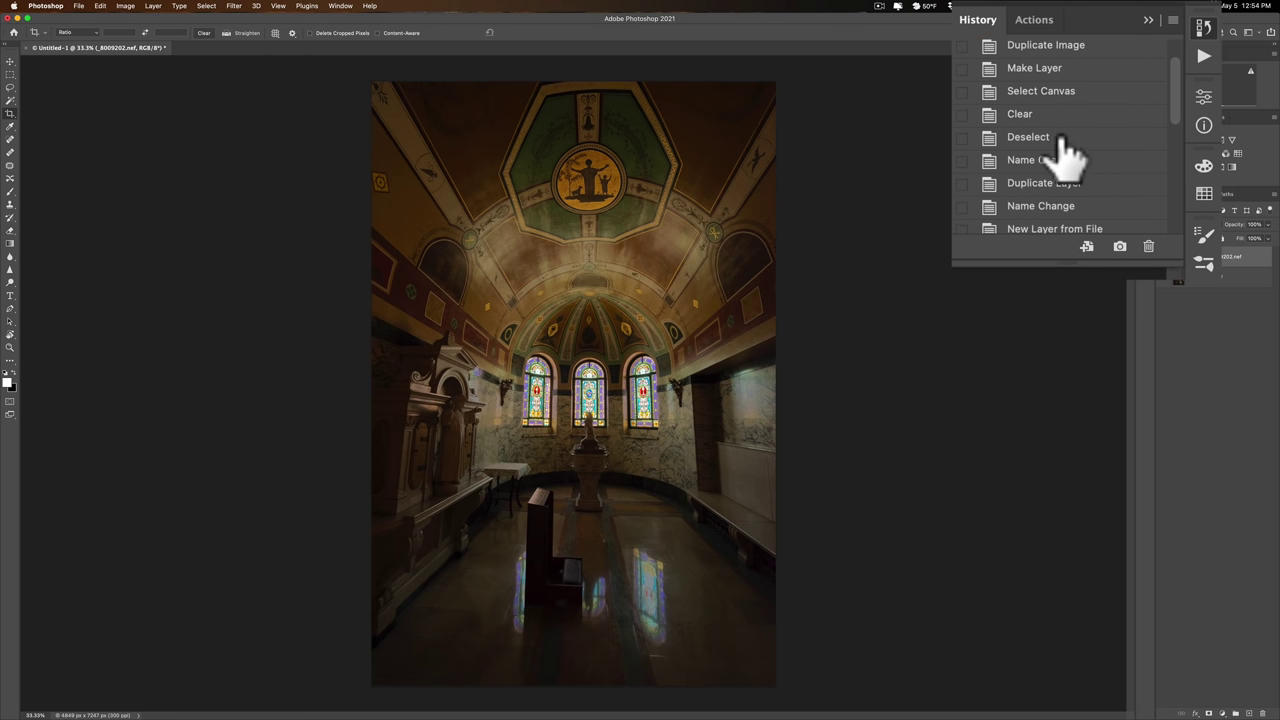
{"action": "left_click", "coordinate": [1058, 140]}
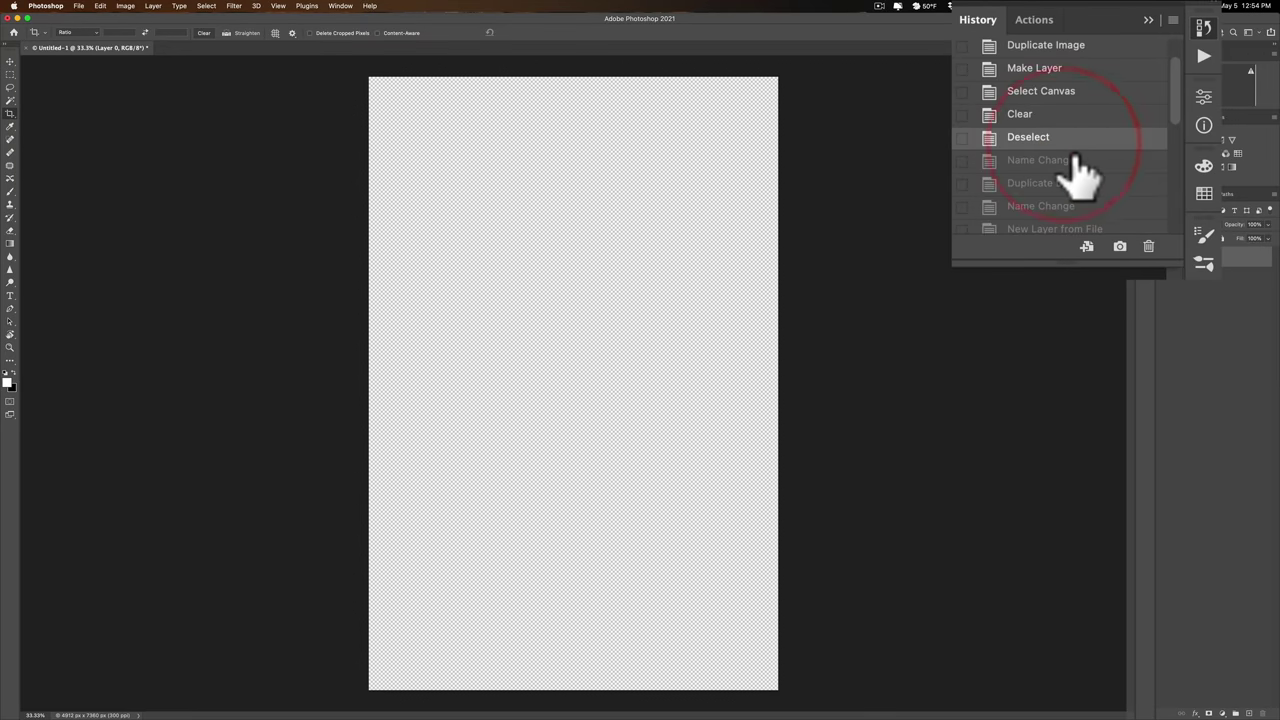
{"action": "left_click", "coordinate": [1078, 160]}
{"action": "scroll", "coordinate": [1080, 172], "scroll_direction": "down", "scroll_amount": 2}
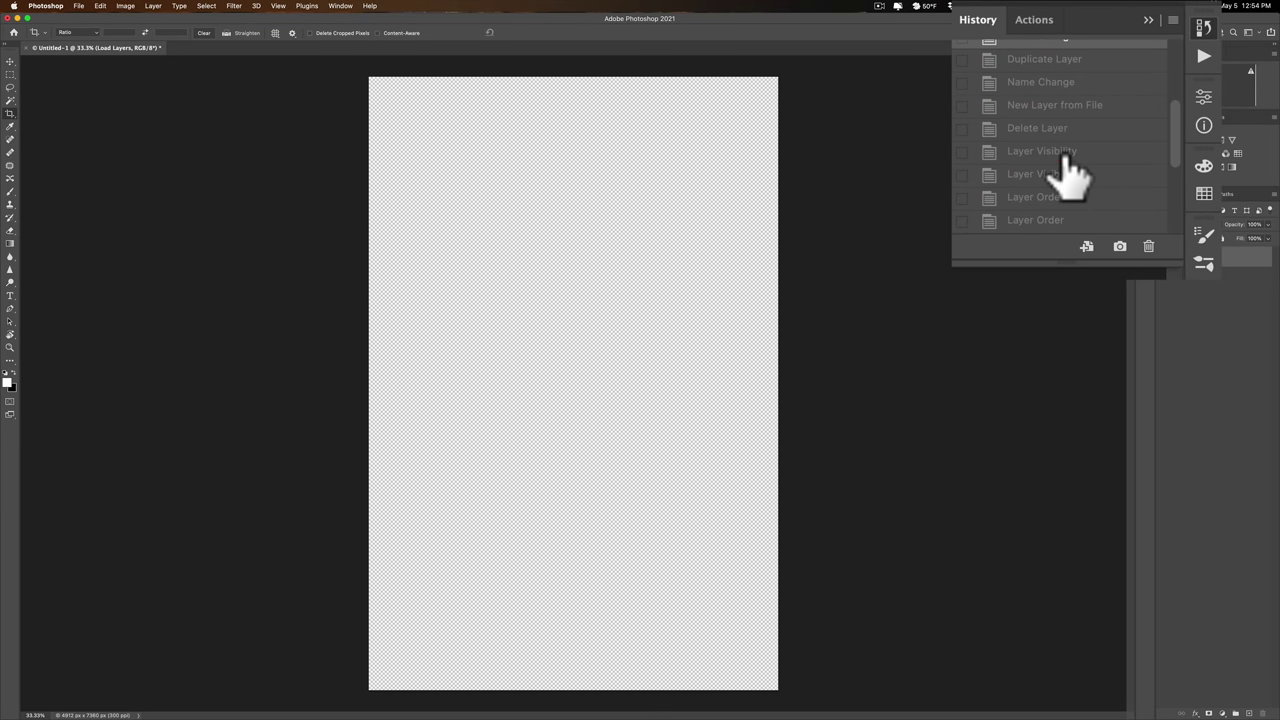
{"action": "left_click", "coordinate": [1066, 153]}
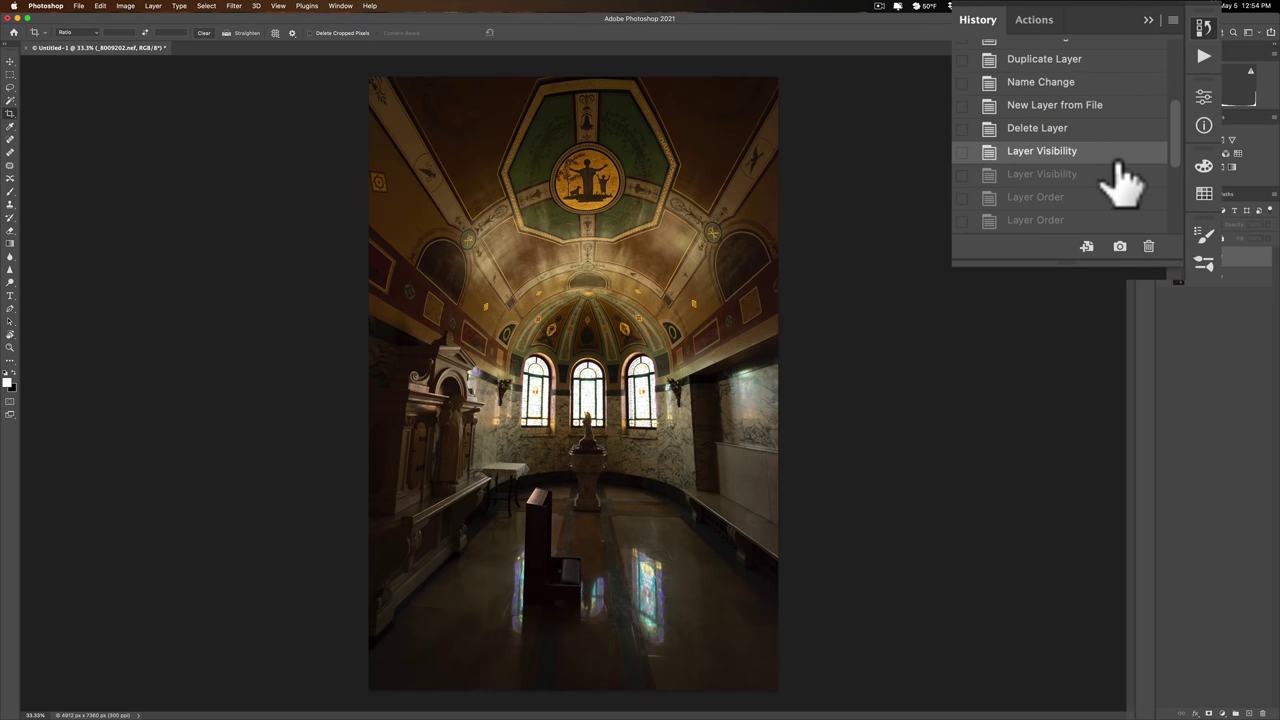
{"action": "left_click", "coordinate": [1090, 172]}
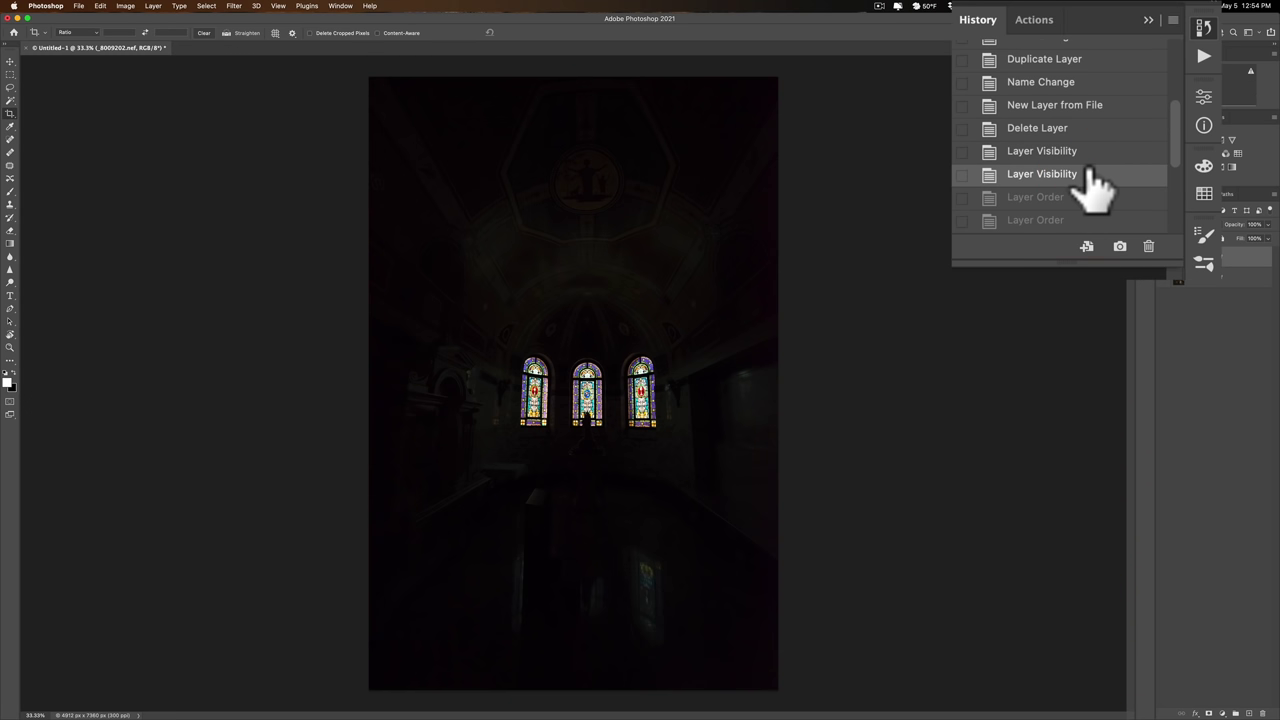
{"action": "left_click", "coordinate": [1148, 20]}
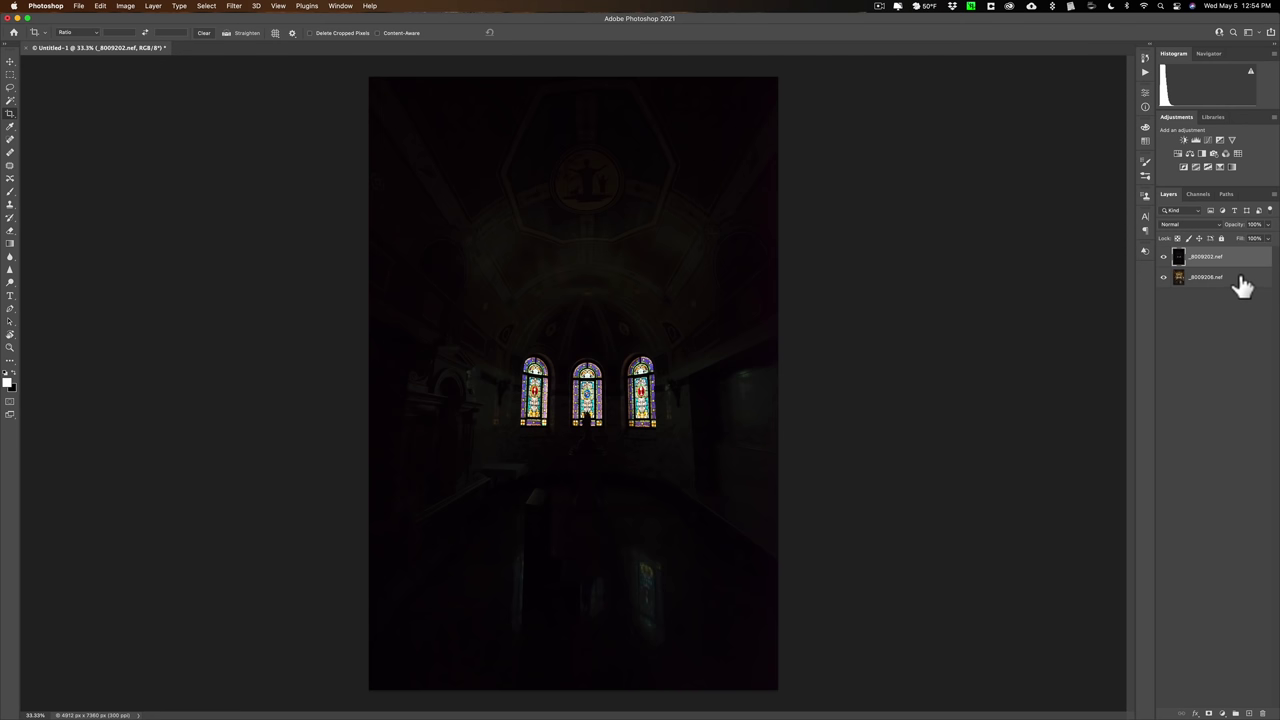
- Auto-align both unmasked exposure layers again using Auto projection
{"action": "left_click", "coordinate": [1239, 286], "text": "super"}
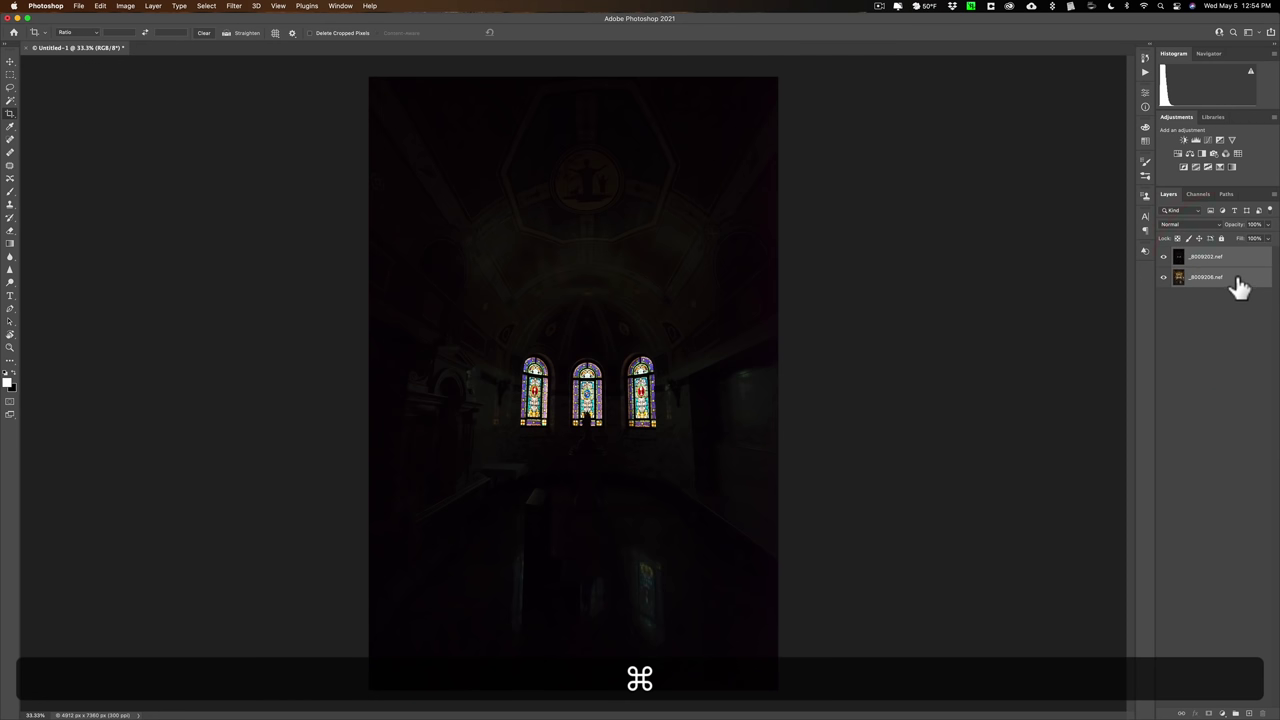
{"action": "left_click", "coordinate": [102, 6]}
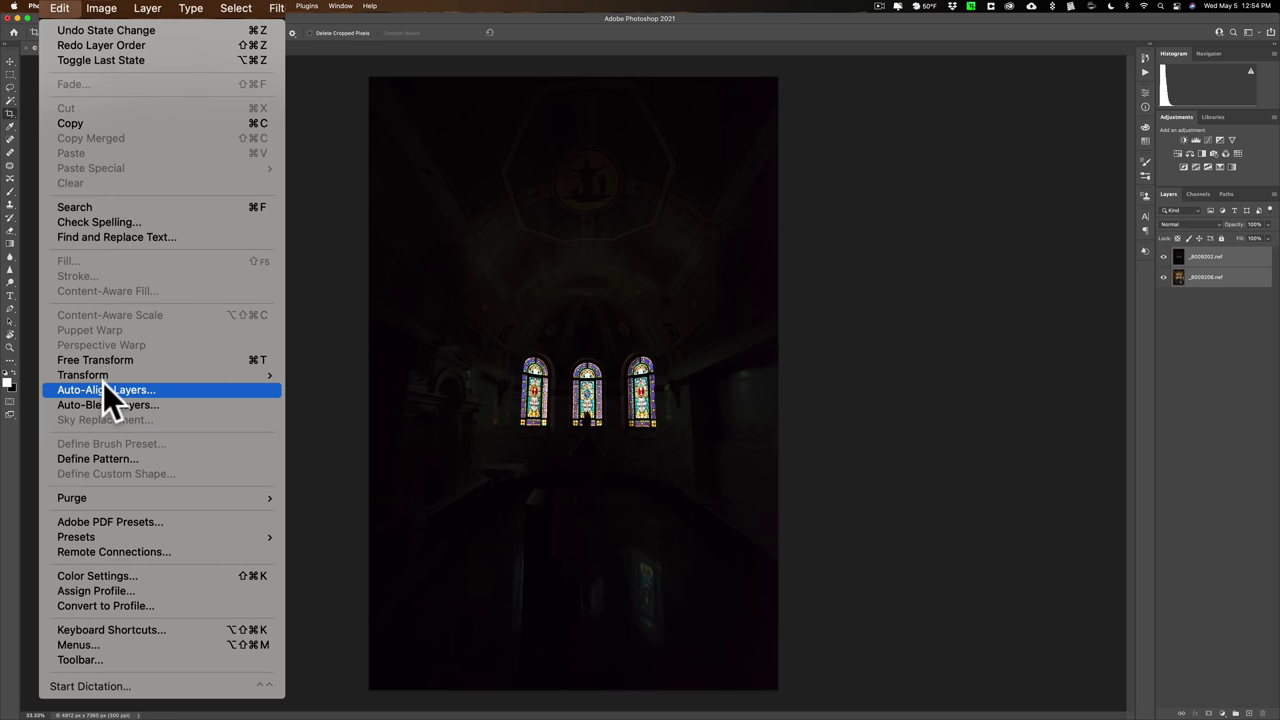
{"action": "left_click", "coordinate": [103, 386]}
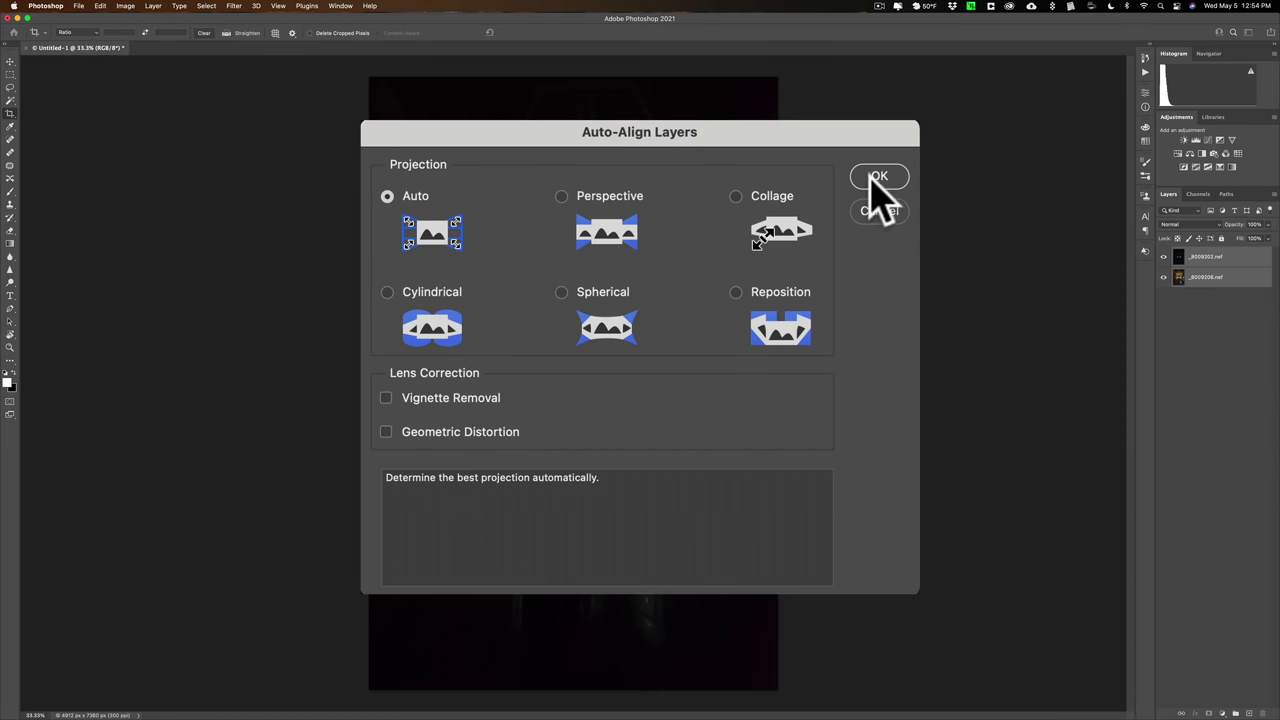
{"action": "left_click", "coordinate": [874, 178]}
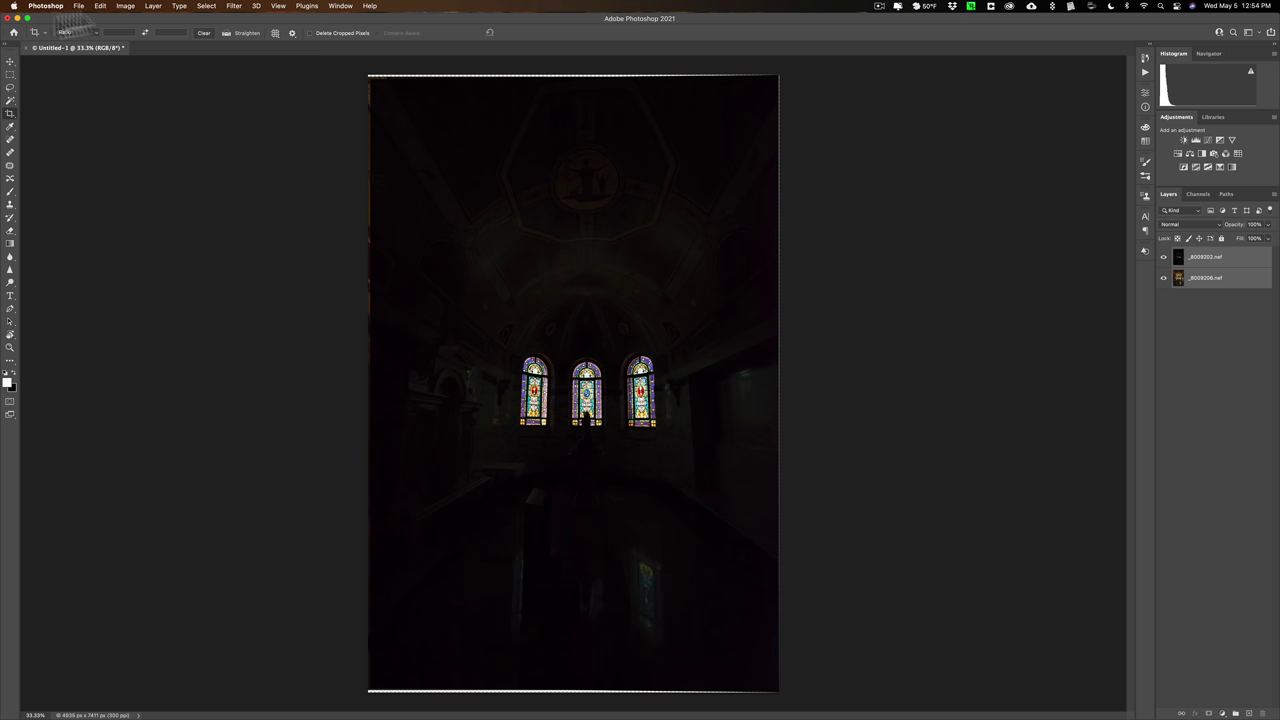
{"action": "left_click", "coordinate": [10, 61]}
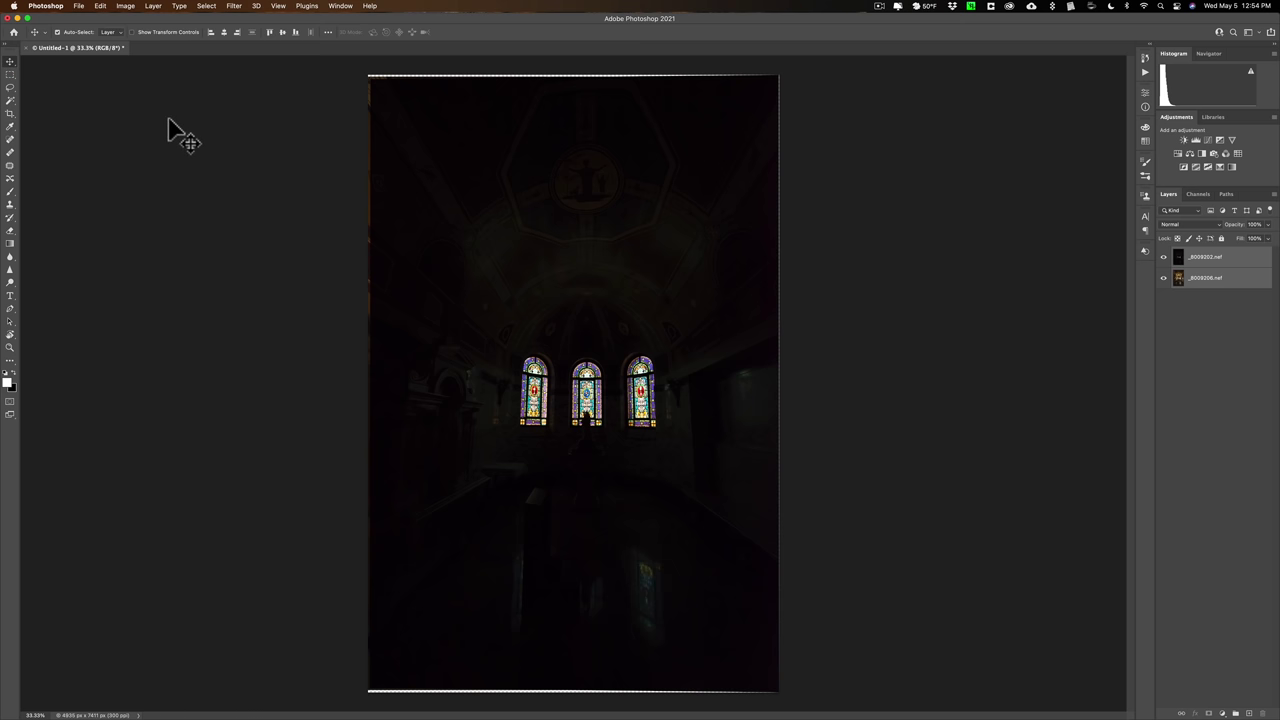
- Auto-Blend the two exposures using Stack Images with Seamless Tones and Colors
{"action": "left_click", "coordinate": [88, 6]}
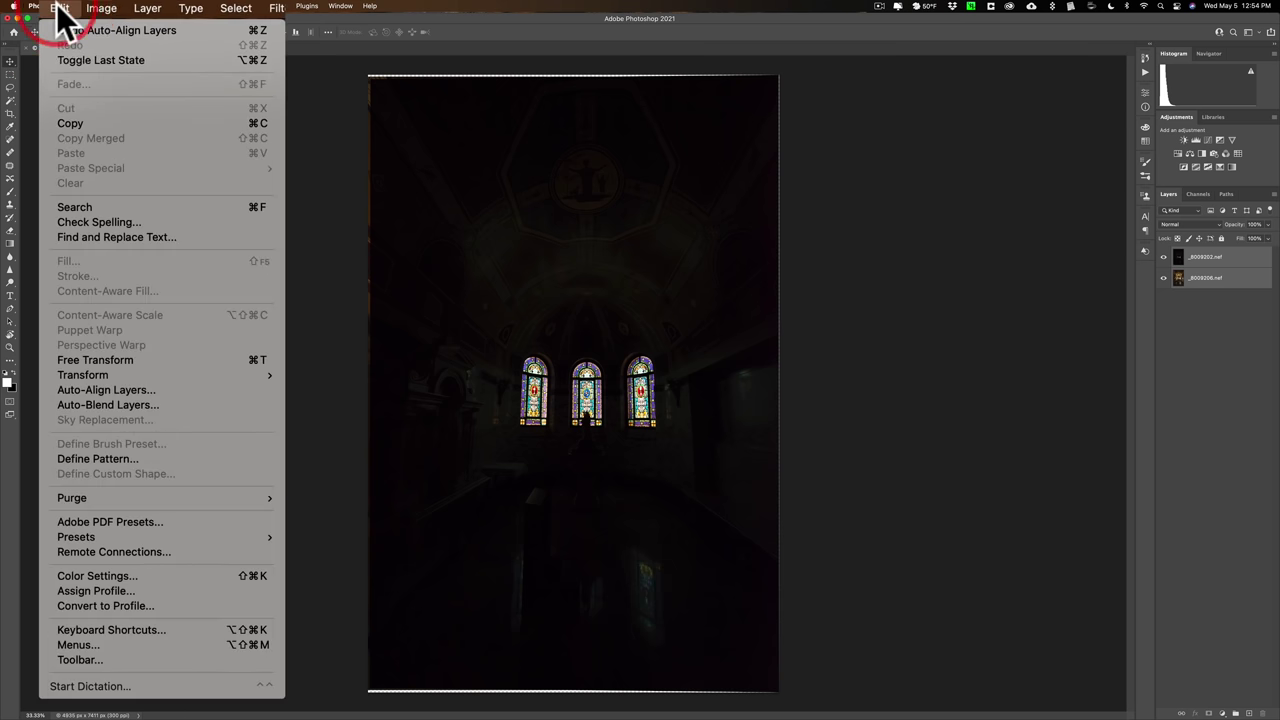
{"action": "left_click", "coordinate": [160, 404]}
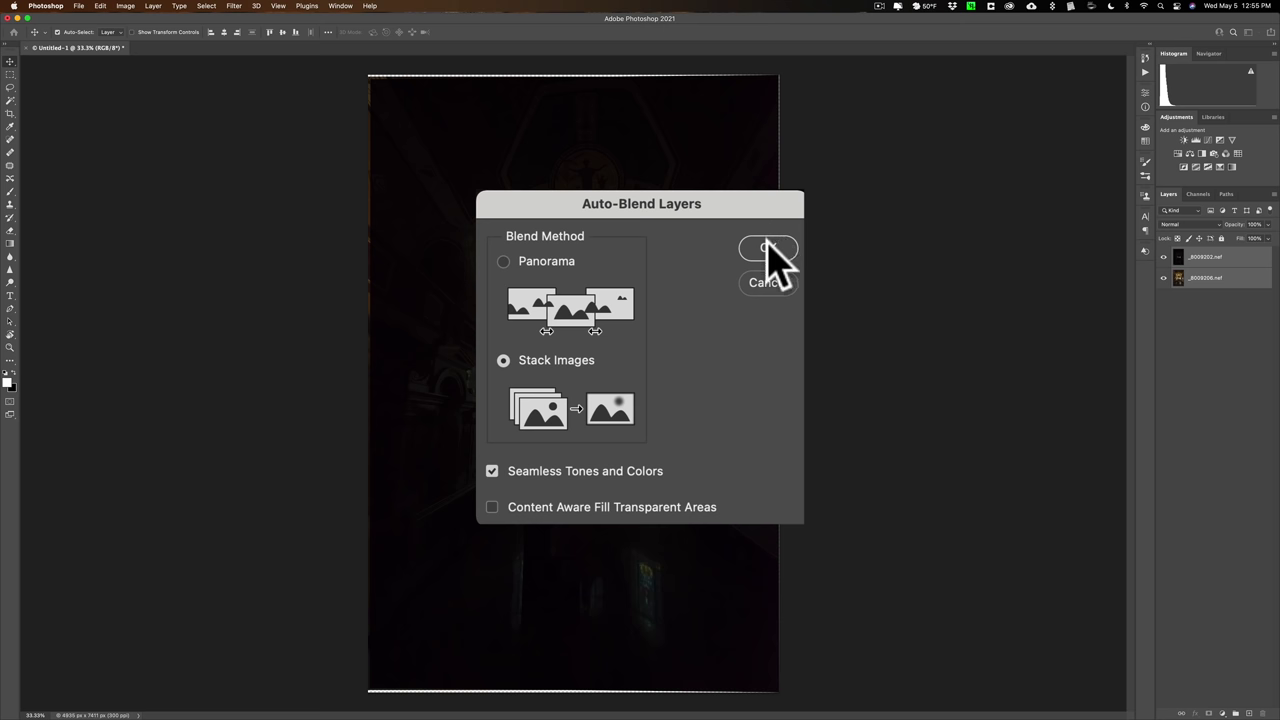
{"action": "left_click", "coordinate": [768, 250]}
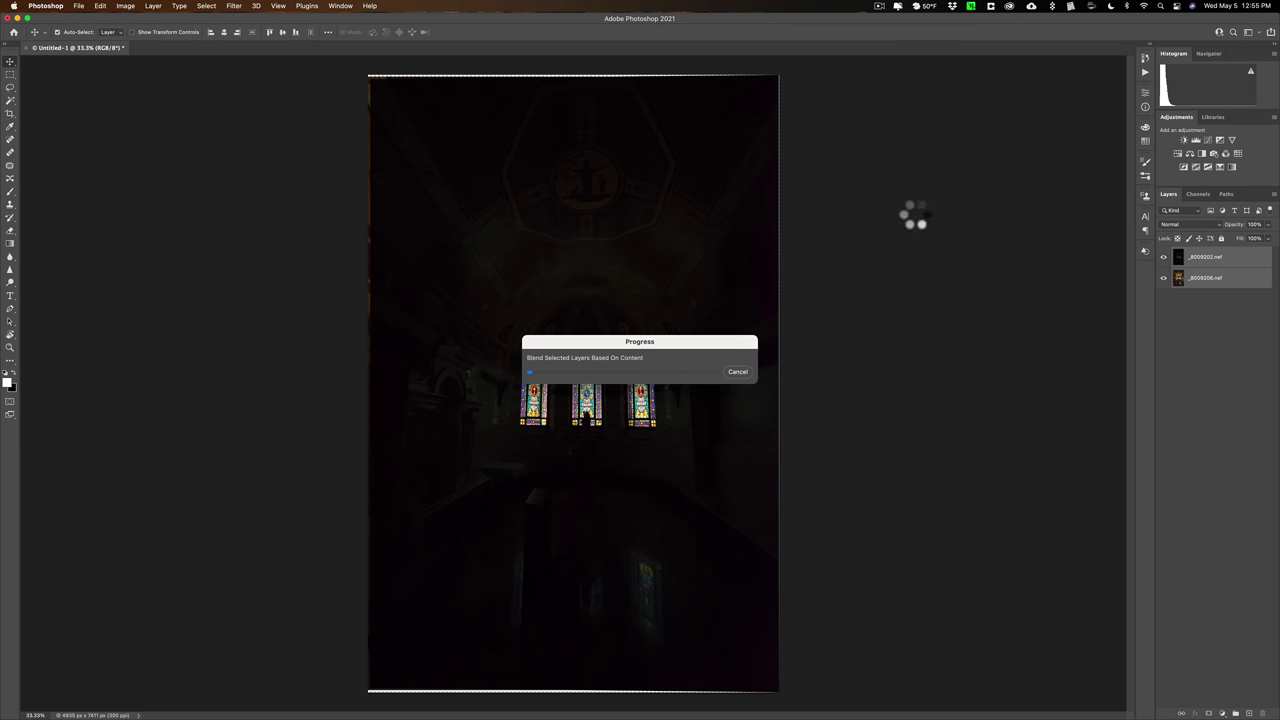